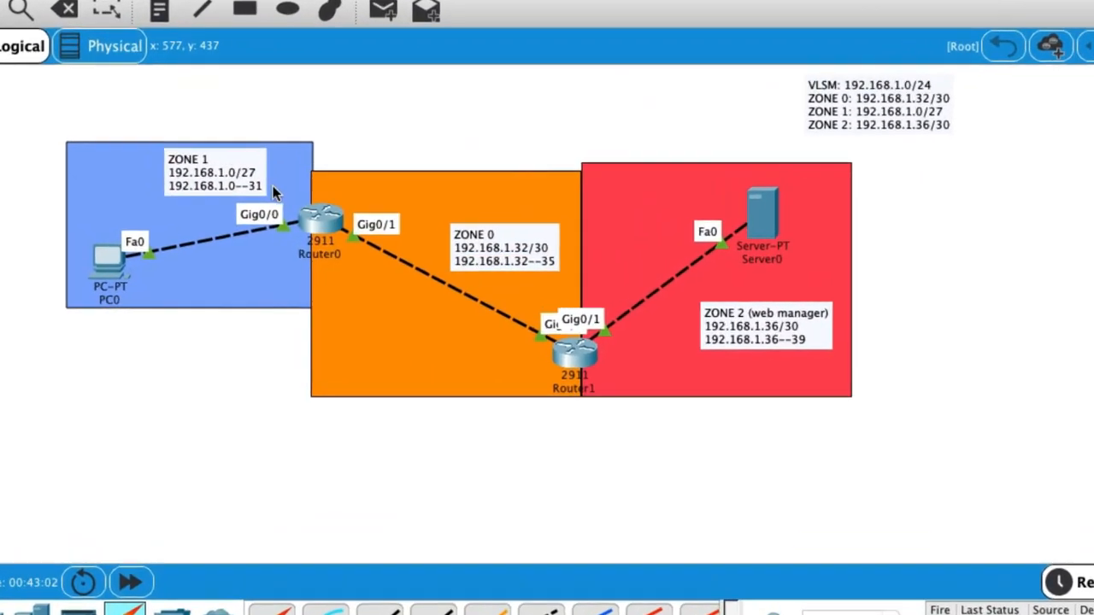
Open Router0's command line and assign 192.168.1.1 with mask 255.255.255.224 to interface g0/0
click(306, 219)
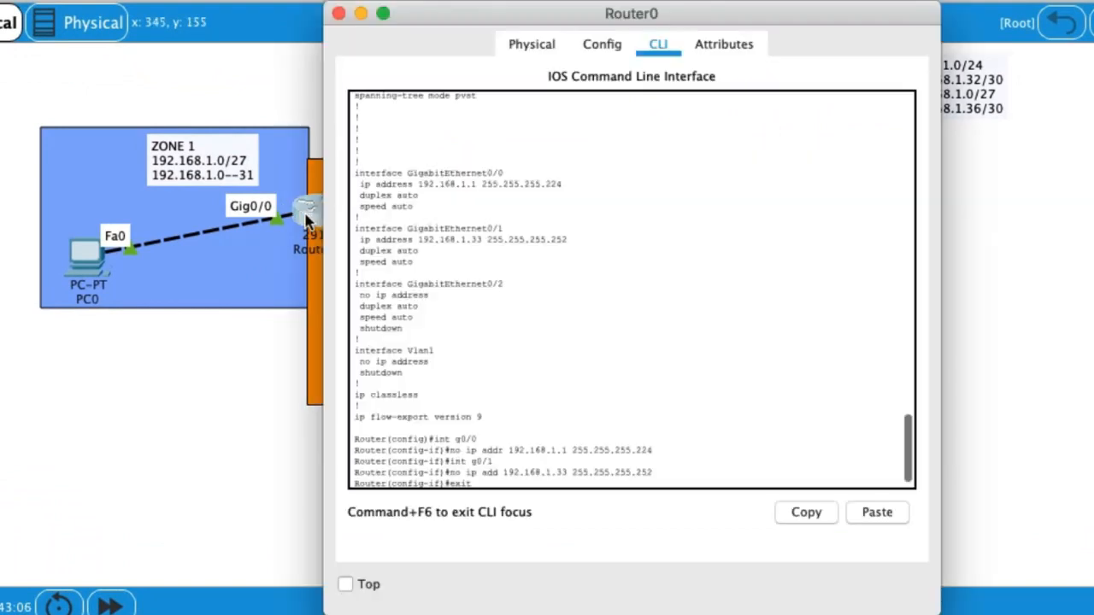
drag(703, 17, 941, 29)
click(1045, 325)
key(Return)
key(Return)
key(Return)
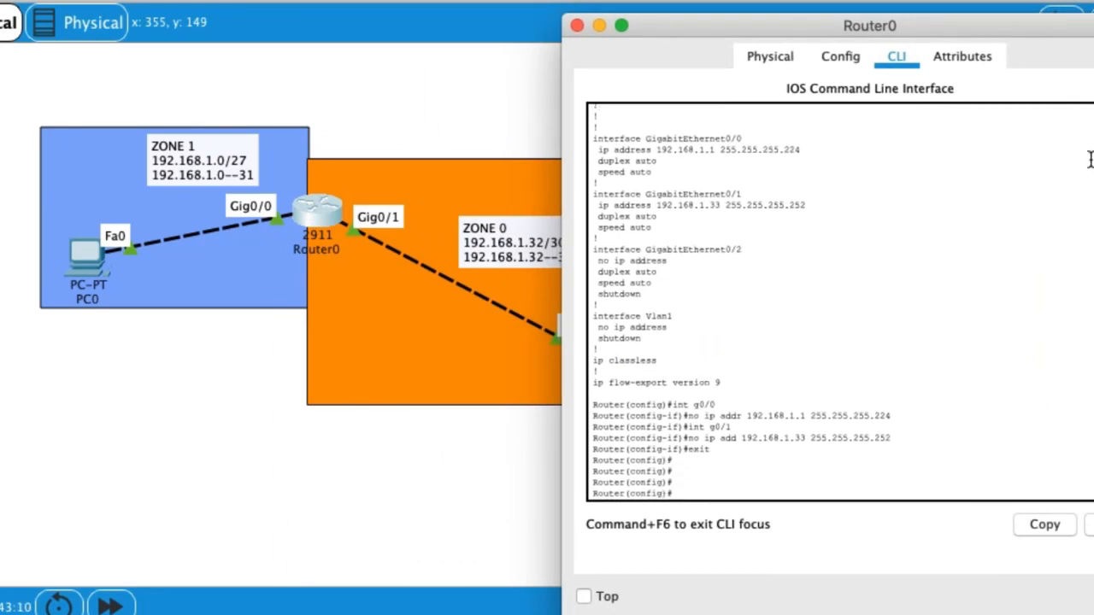
text(int)
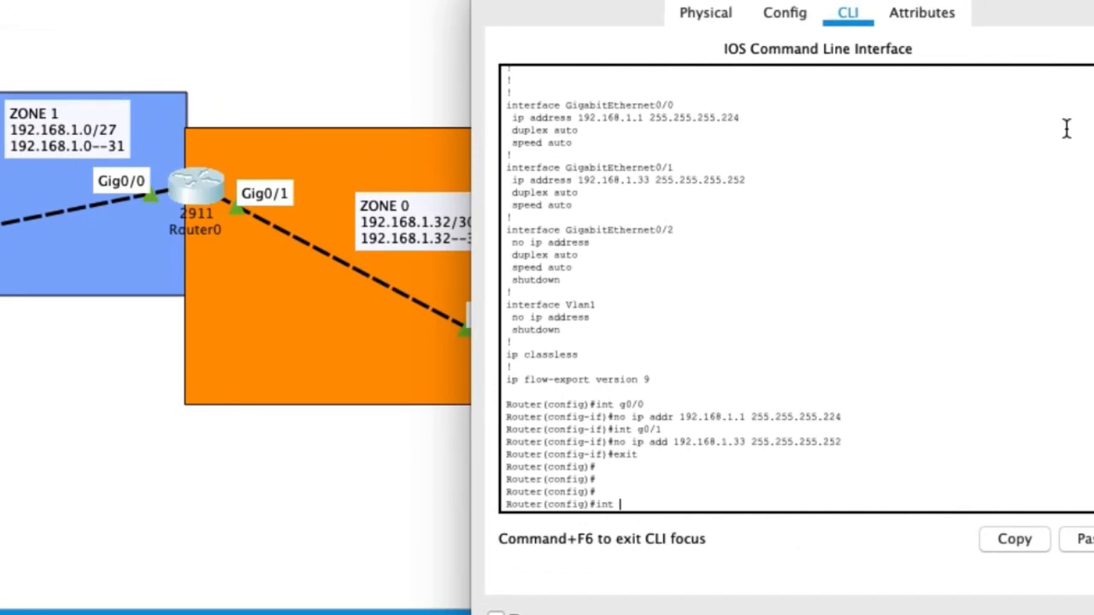
text( g0/0)
key(Return)
text(ip add)
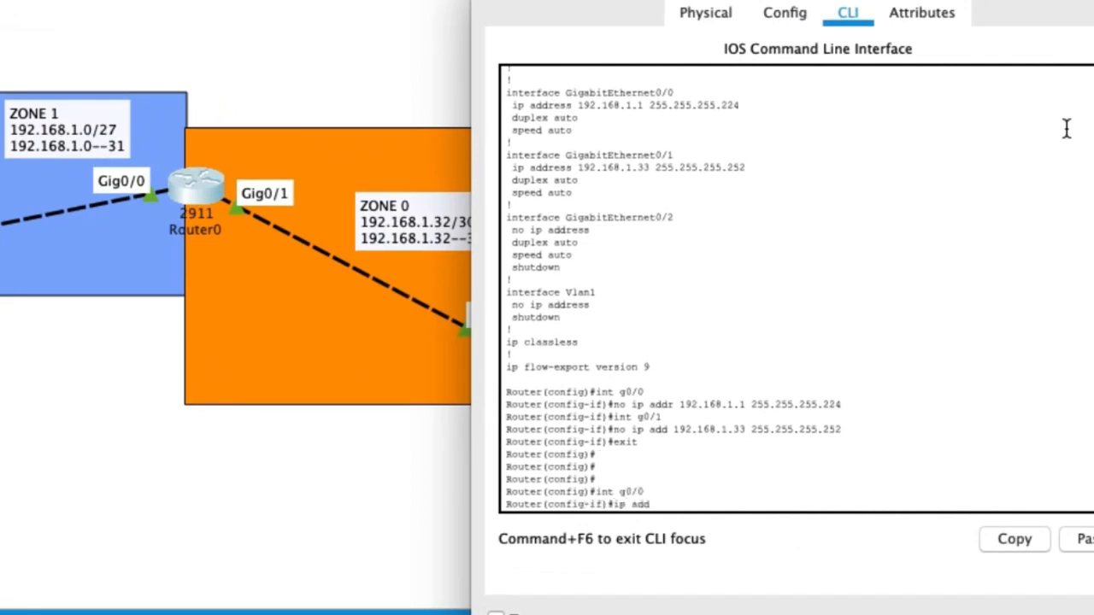
text(r 192.168.1.1 255.255.255.224)
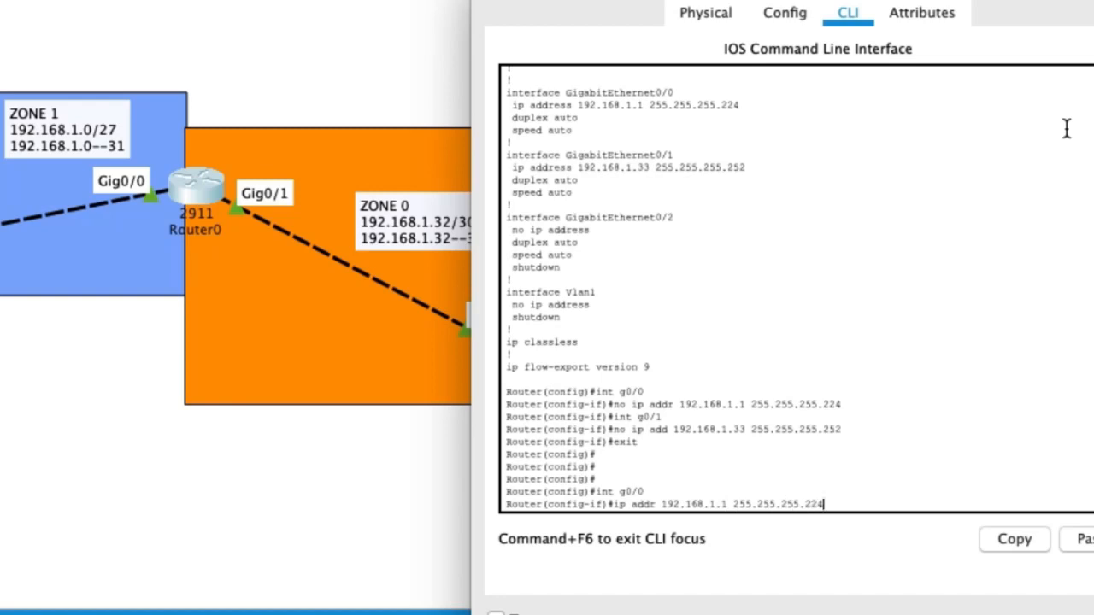
key(Return)
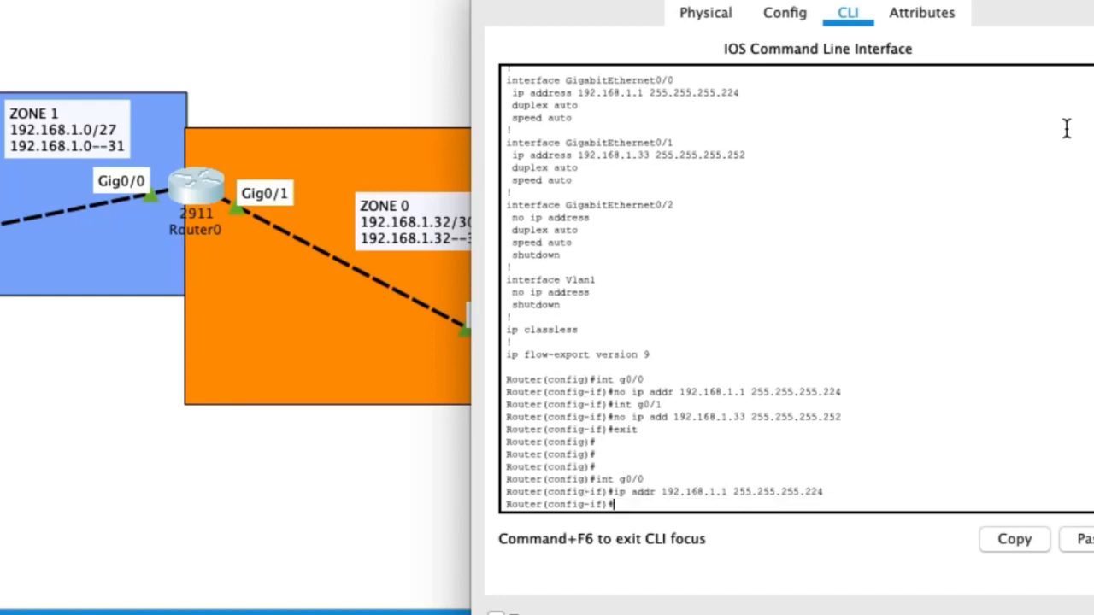
Assign 192.168.1.33 with mask 255.255.255.252 to Router0's interface g0/1 and close its window
text(int g0/1)
key(Return)
text(ip addr )
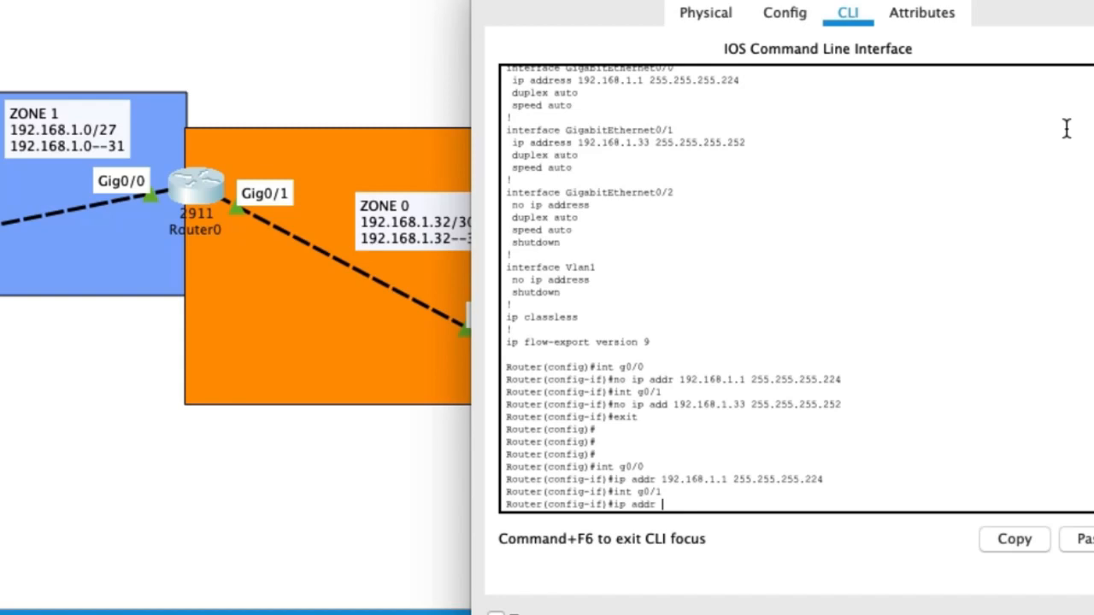
text(192.168.1.33 255.255)
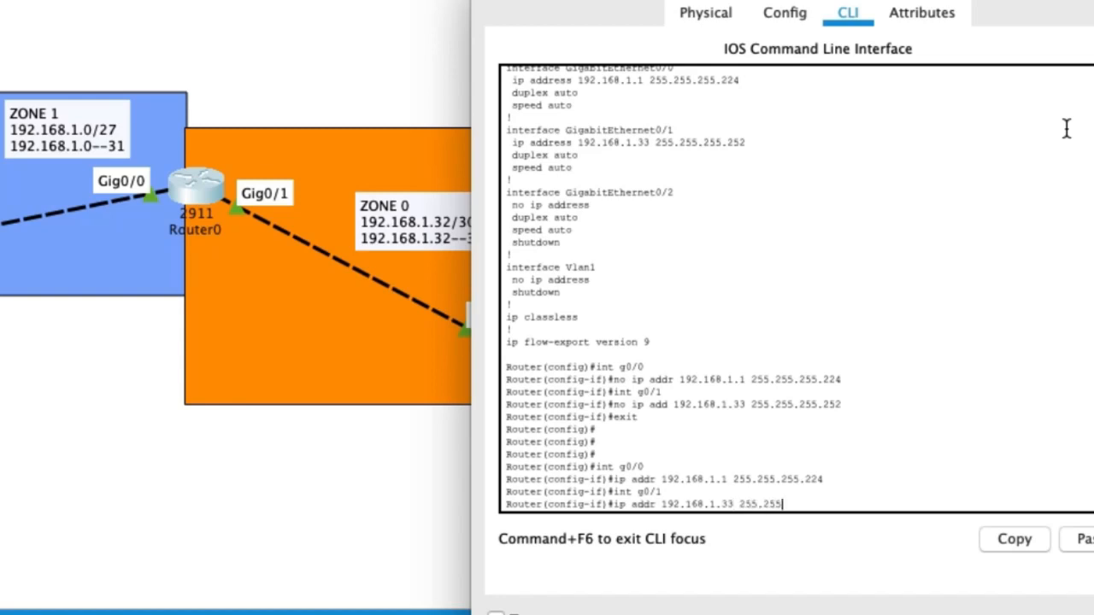
text(.255.252)
key(Return)
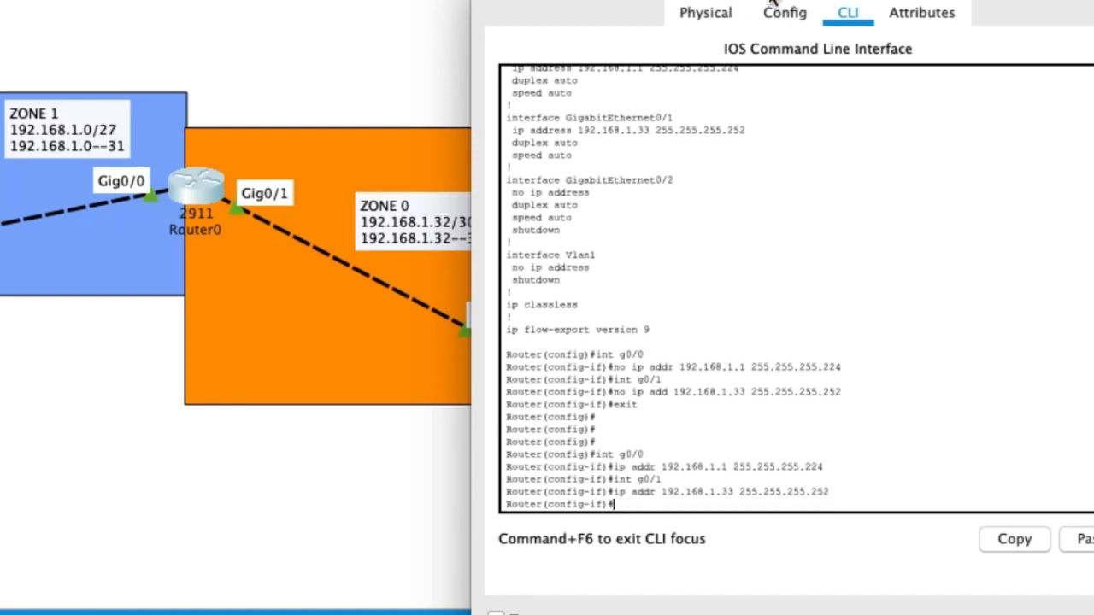
click(492, 0)
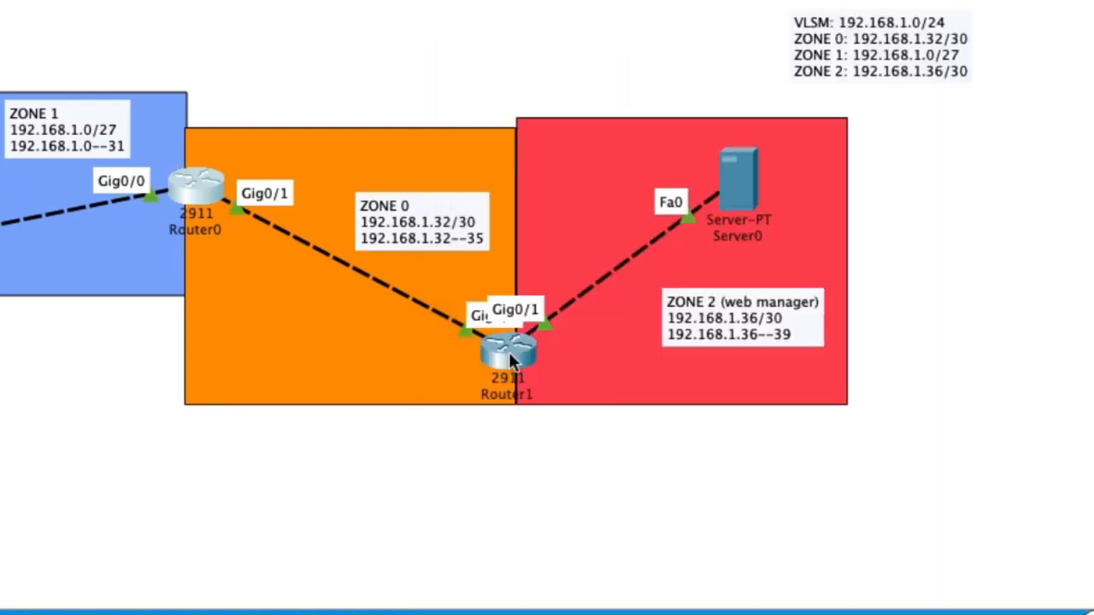
Open Router1's command line and assign 192.168.1.34 with mask 255.255.255.252 to interface g0/0
click(509, 354)
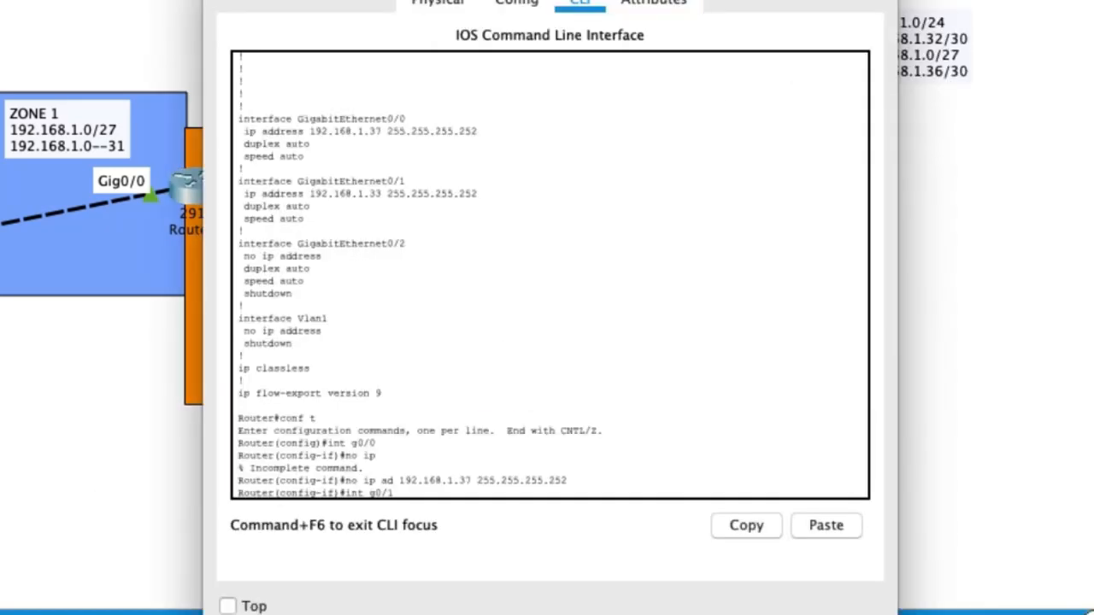
drag(804, 0, 871, 19)
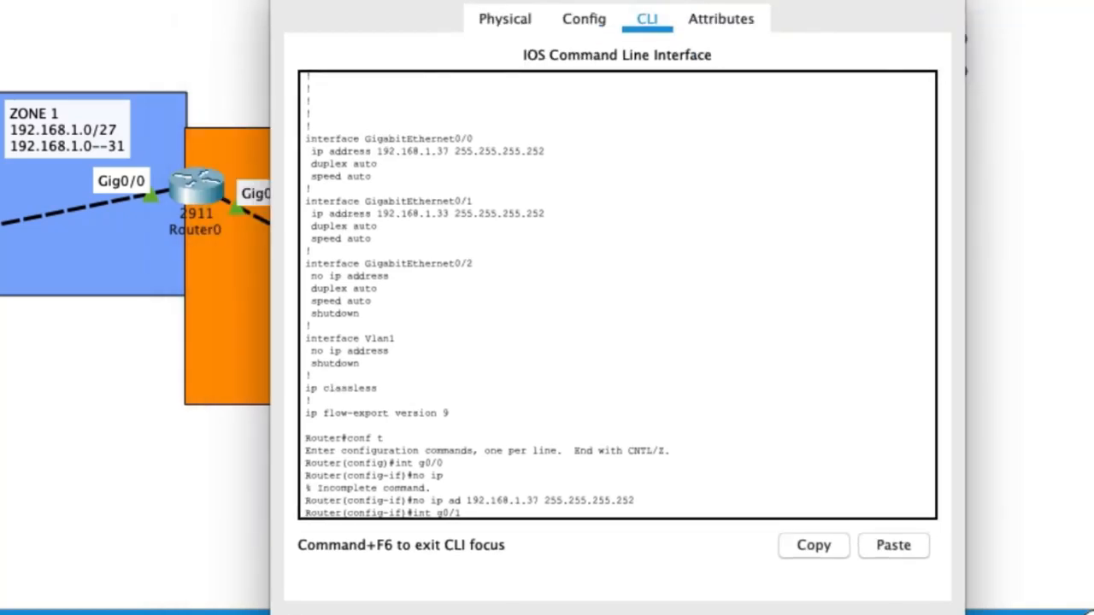
drag(723, 0, 1060, 11)
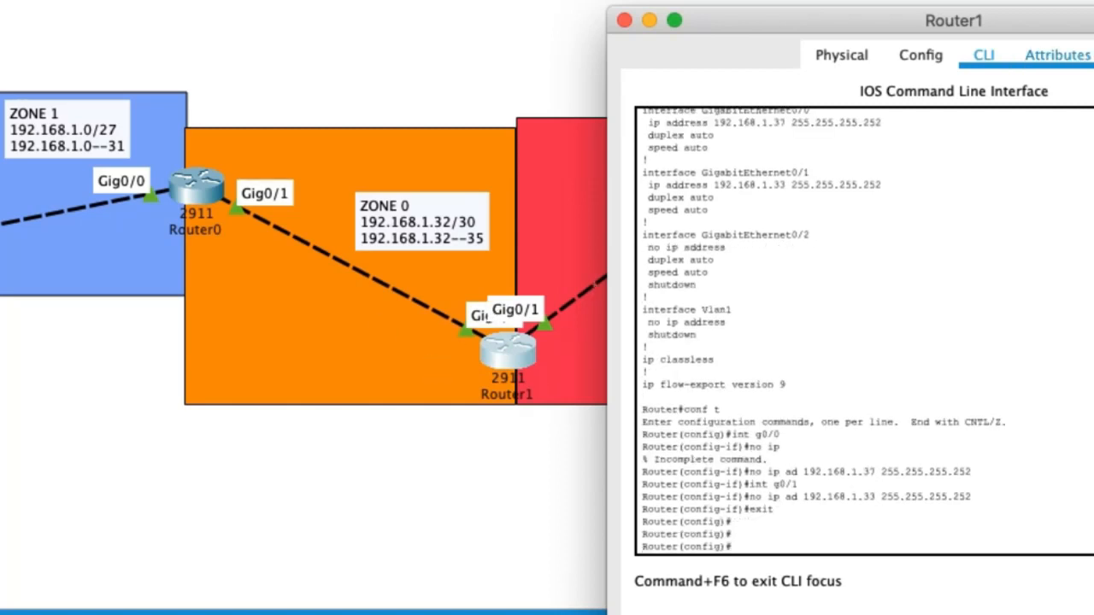
text(int g0/0)
key(Return)
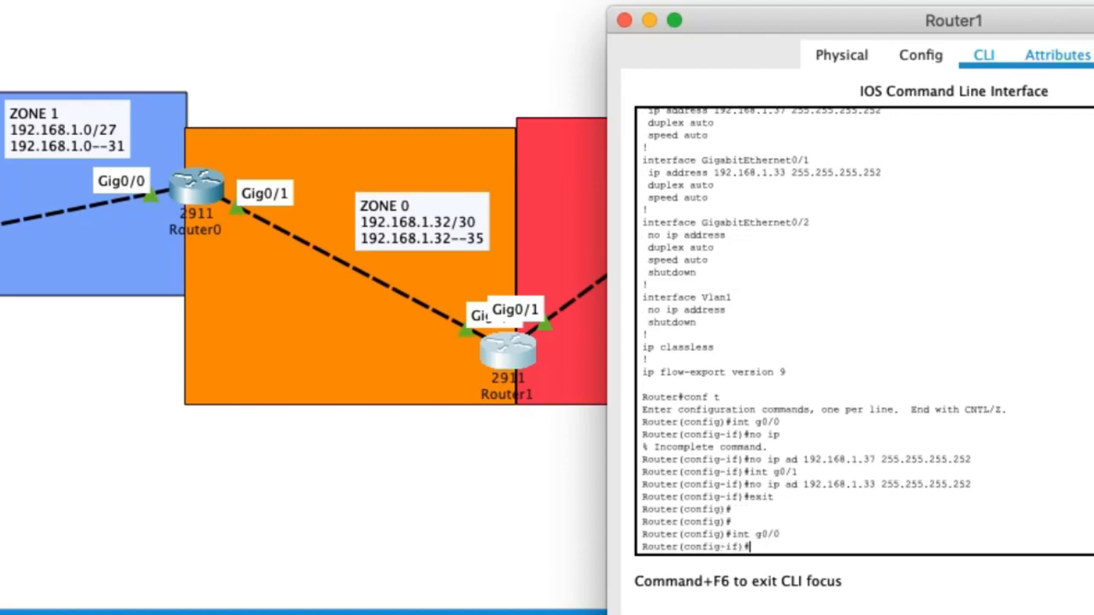
text(ip addr 192.168.1)
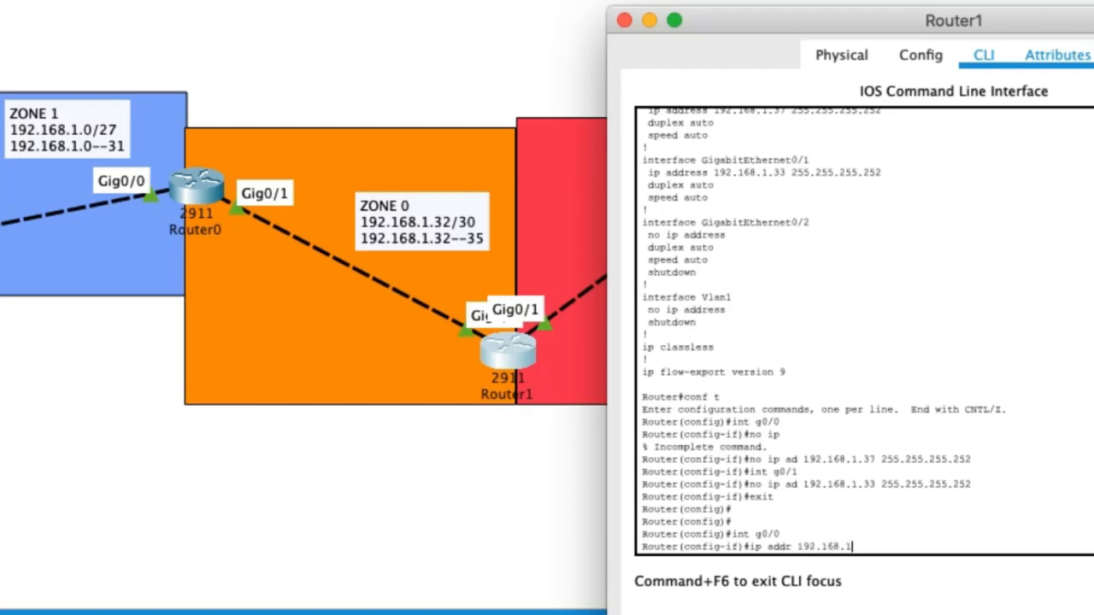
text(.34)
key(Return)
key(Return)
key(Up)
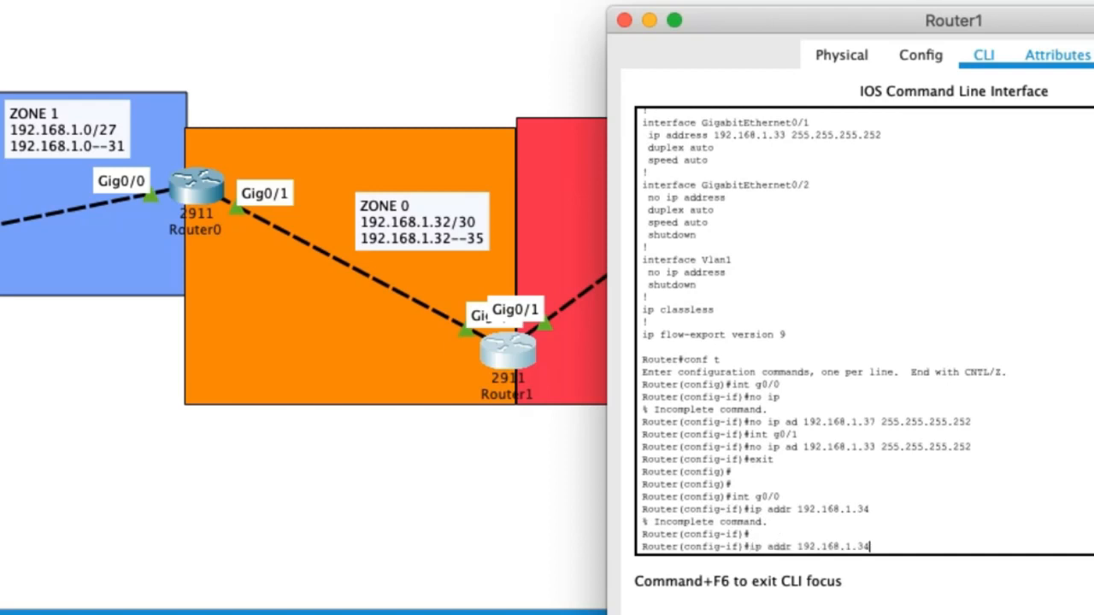
text(255.255.255.252)
key(Return)
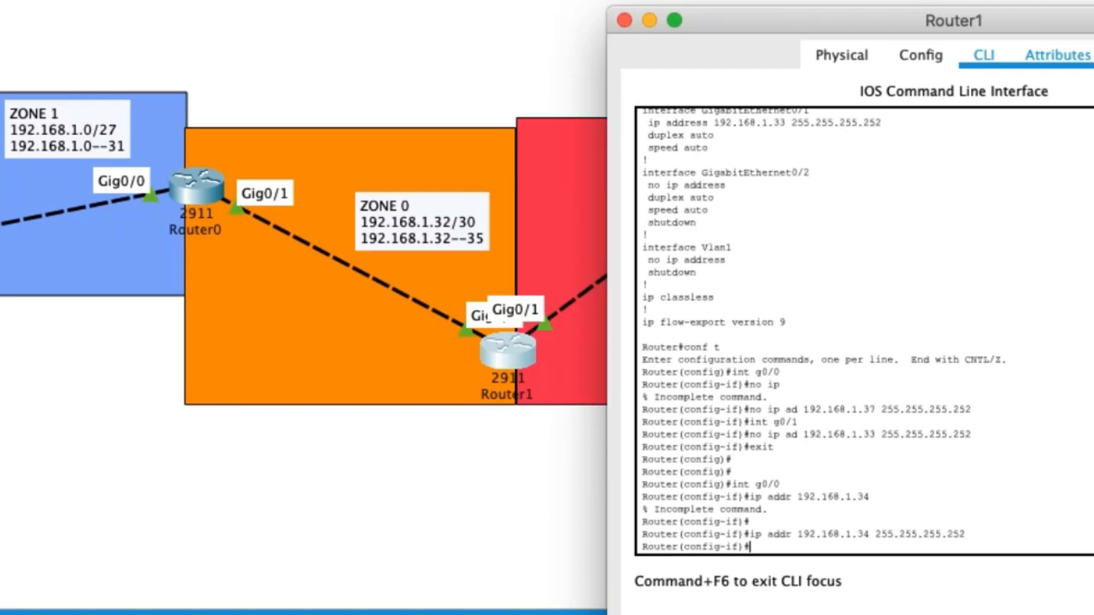
Enter interface g0/1 on Router1 and begin its IP address command with 192.168.1
text(int g0/1)
key(Return)
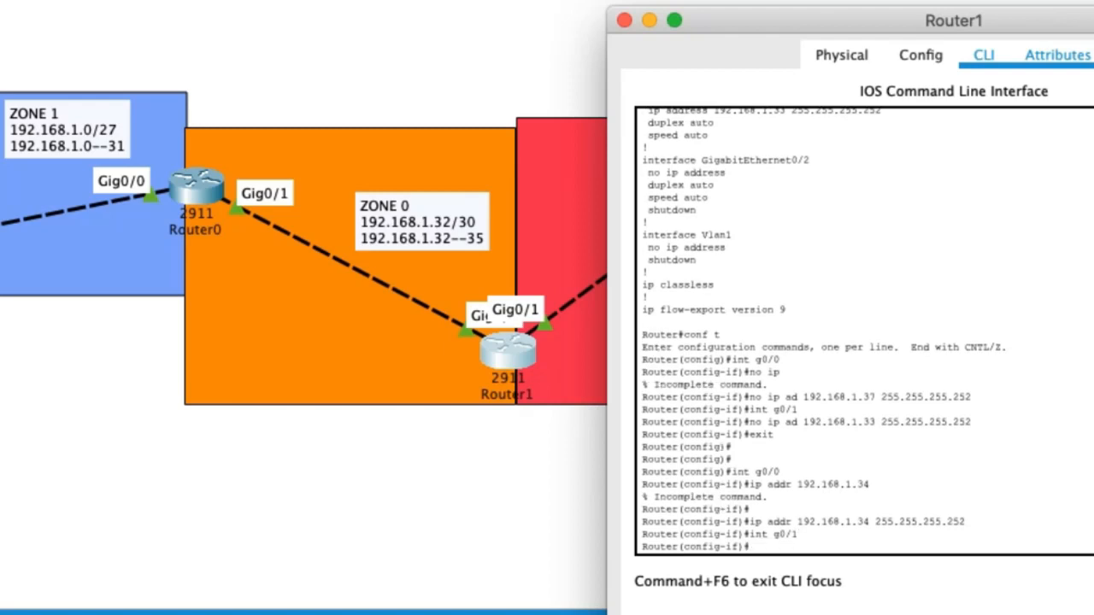
text(ip addr 192.168.1.)
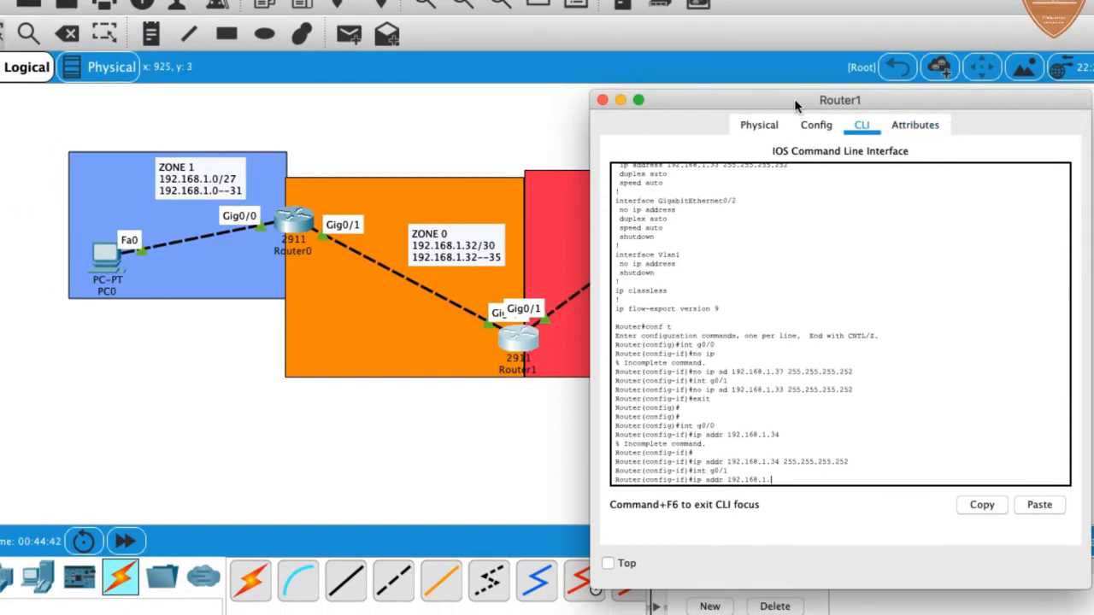
Reposition the orange Zone 0 rectangle slightly higher between the blue Zone 1 and red Zone 2 areas
drag(291, 180, 250, 179)
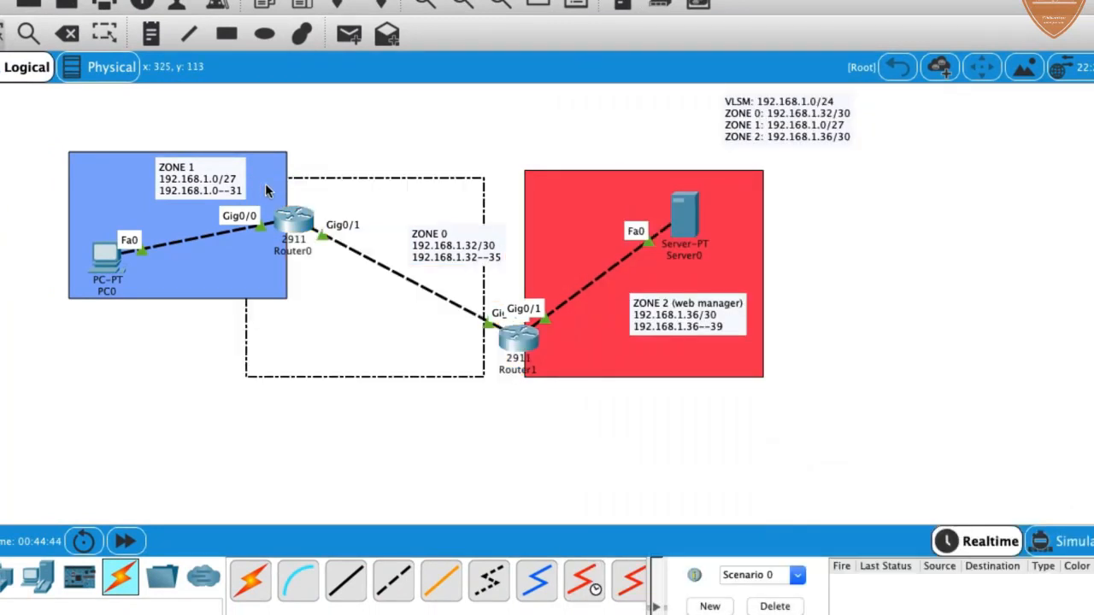
drag(382, 186, 422, 166)
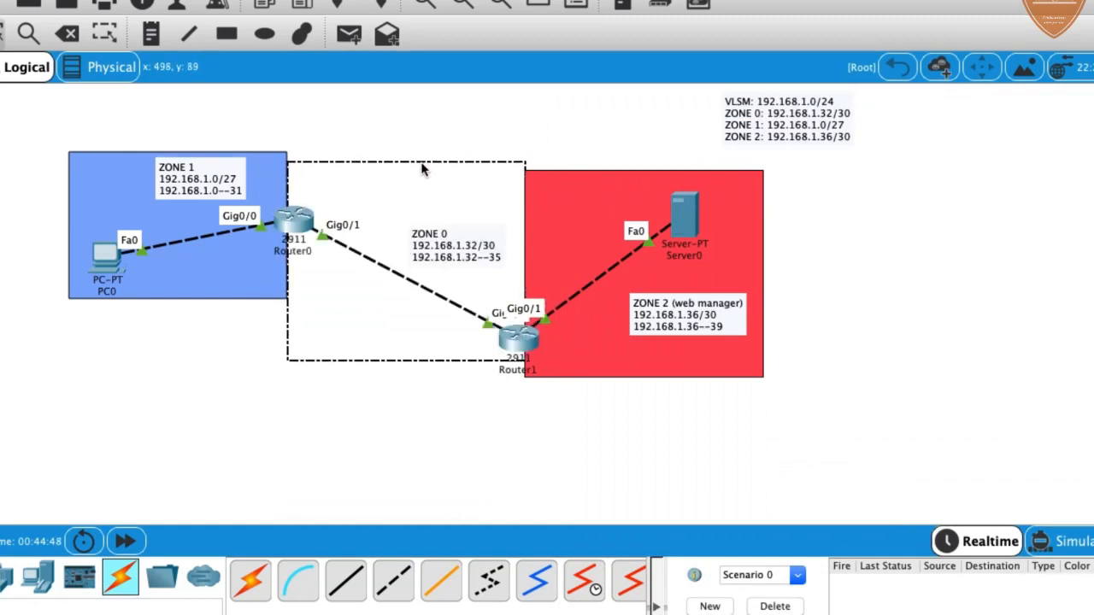
Return to Router1 and complete the g0/1 address as 192.168.1.37 with mask 255.255.255.252, then close its window
click(535, 342)
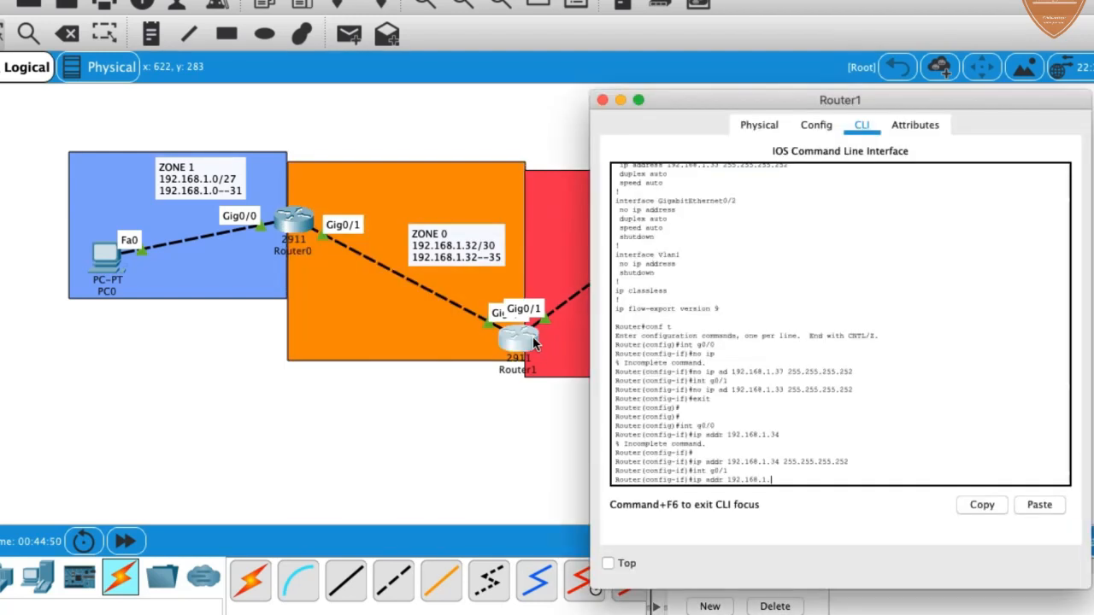
drag(802, 106, 182, 111)
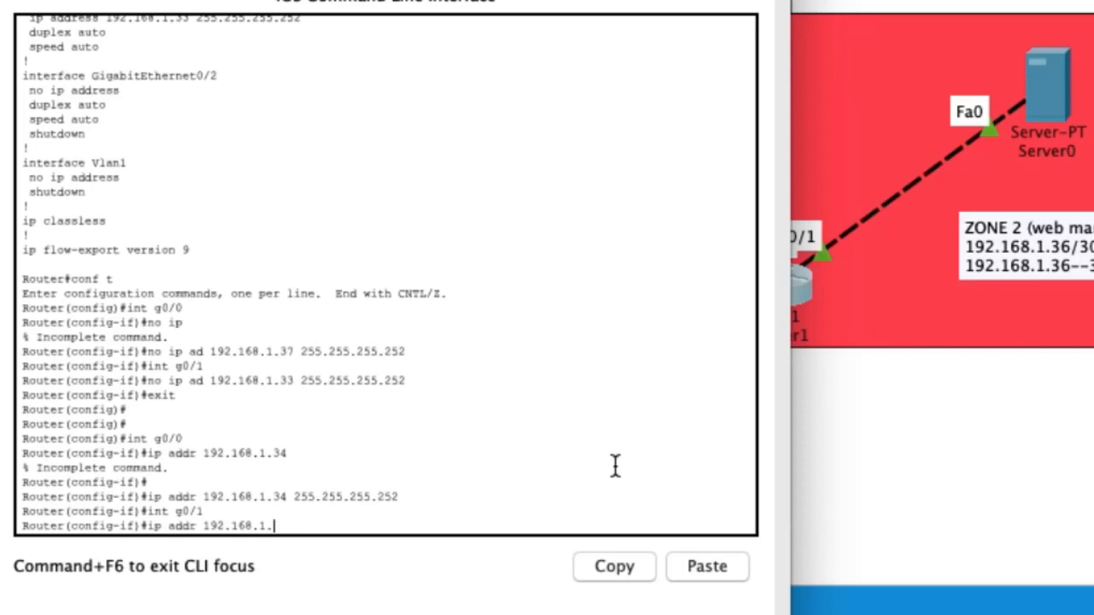
text(37 255.255.255.252)
key(Return)
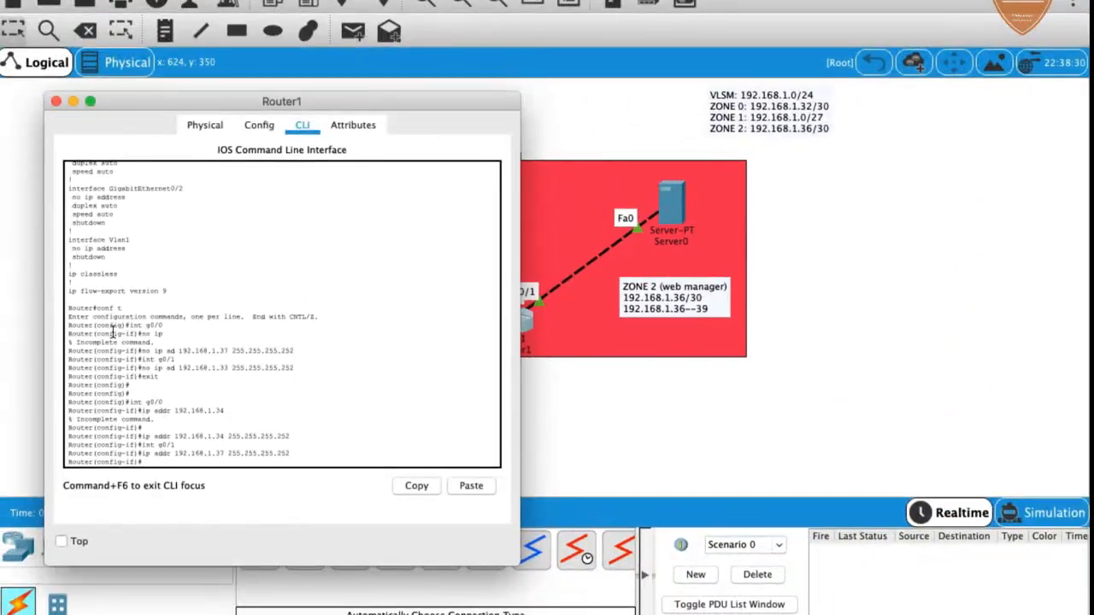
click(55, 102)
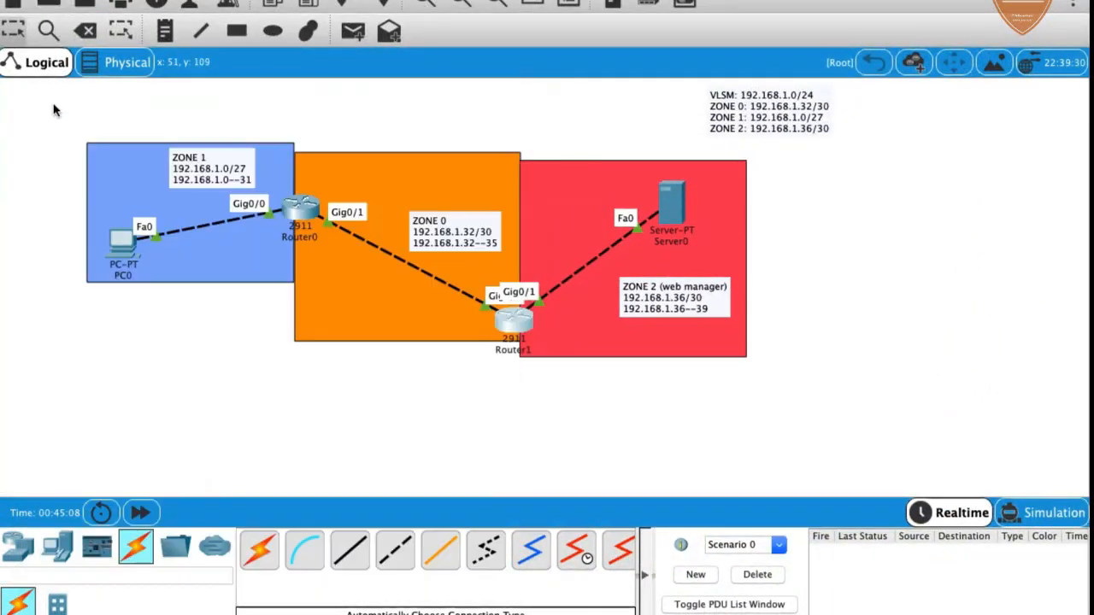
Set Server0's static IPv4 address to 192.168.1.38 and its default gateway to 192.168.1.37
click(679, 205)
click(367, 184)
click(540, 185)
key(BackSpace)
text(8)
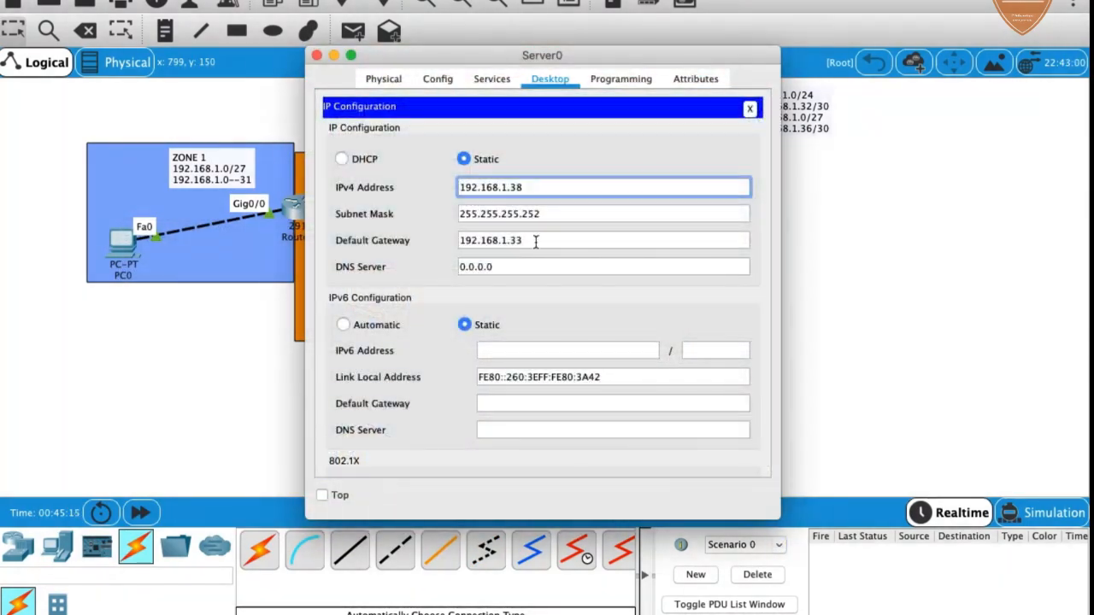
double_click(538, 239)
click(538, 239)
key(BackSpace)
text(7)
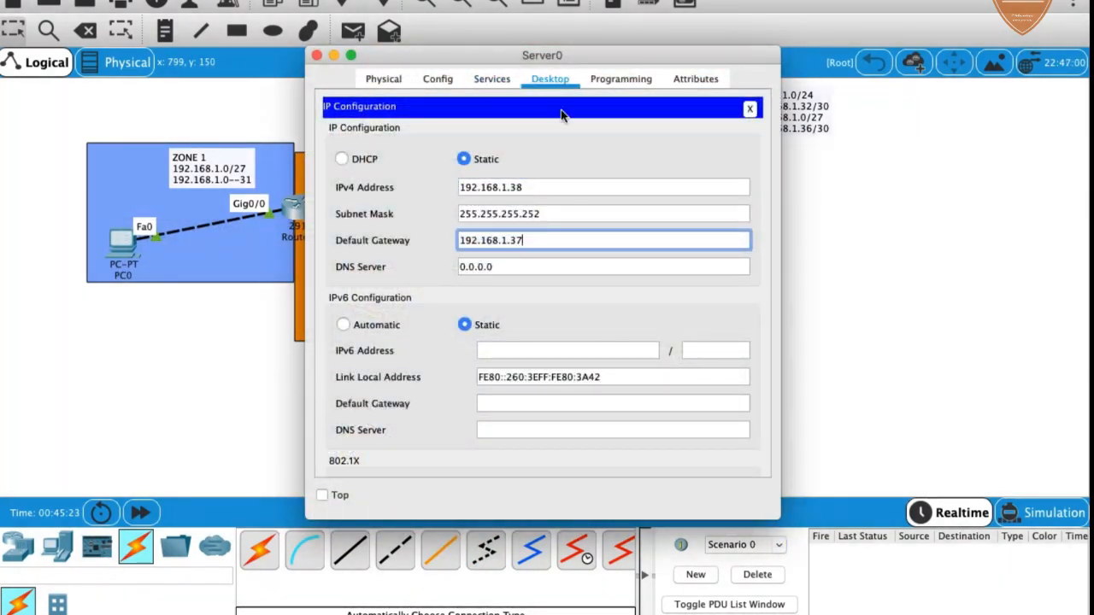
click(491, 79)
click(372, 212)
click(558, 137)
click(565, 186)
text(www.cisco.com)
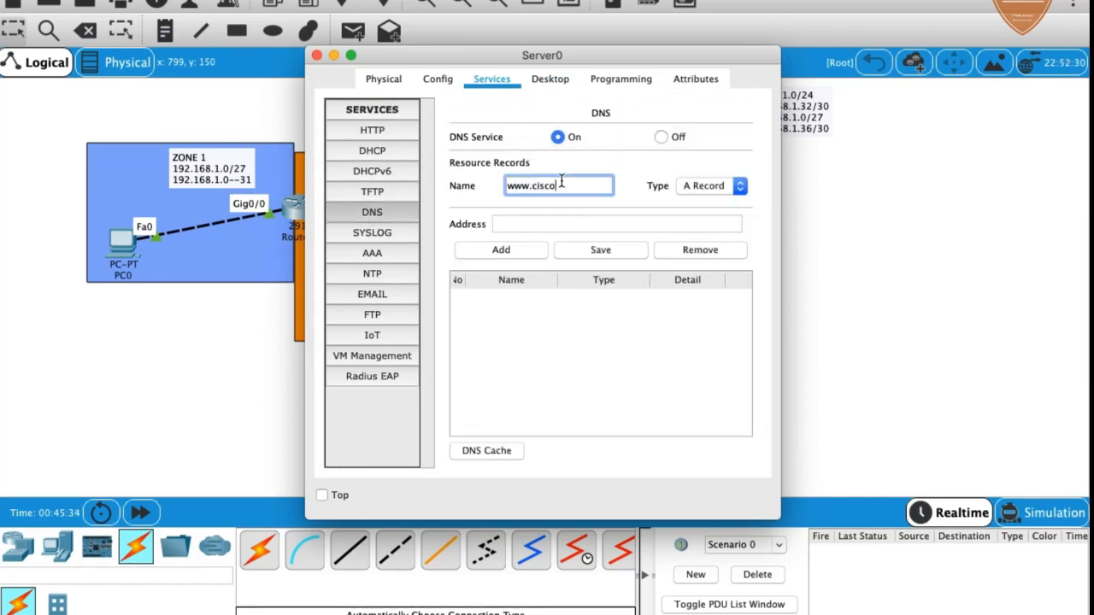
click(586, 224)
text(192.168.1.38)
click(513, 250)
click(505, 304)
click(530, 185)
key(BackSpace)
key(BackSpace)
key(BackSpace)
key(BackSpace)
click(517, 250)
click(317, 54)
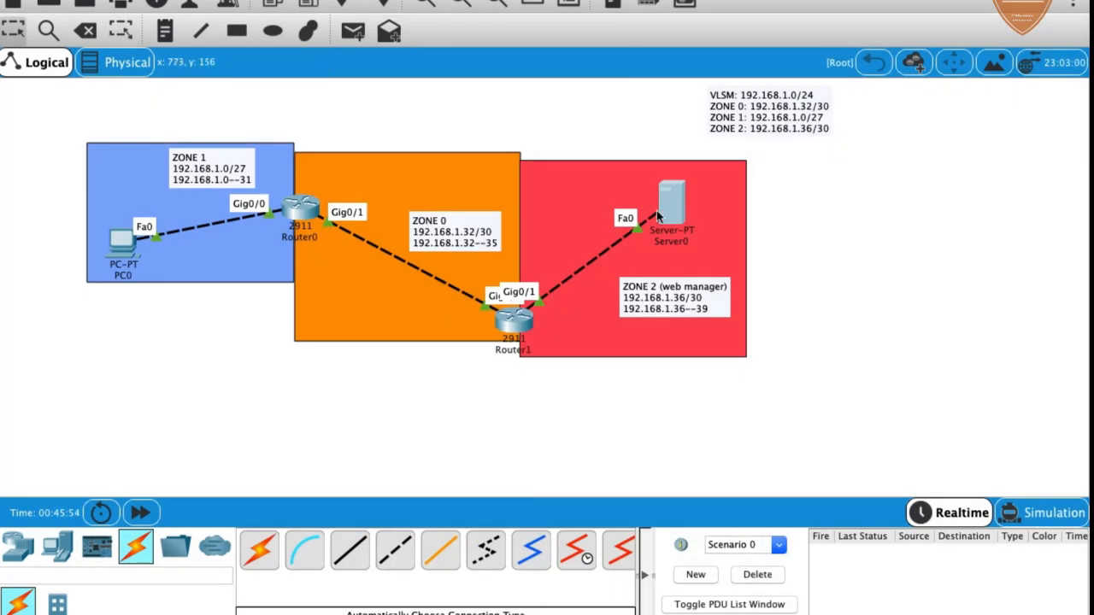
Set PC0's DNS server to 192.168.1.38 in its IP configuration and close the PC0 window
mouse_move(668, 215)
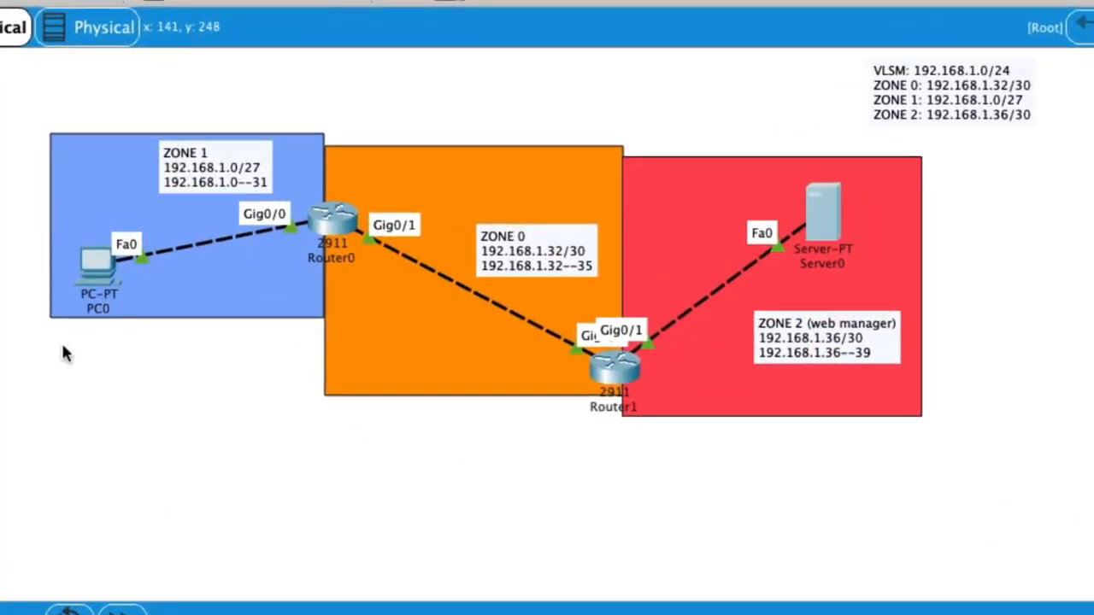
click(100, 254)
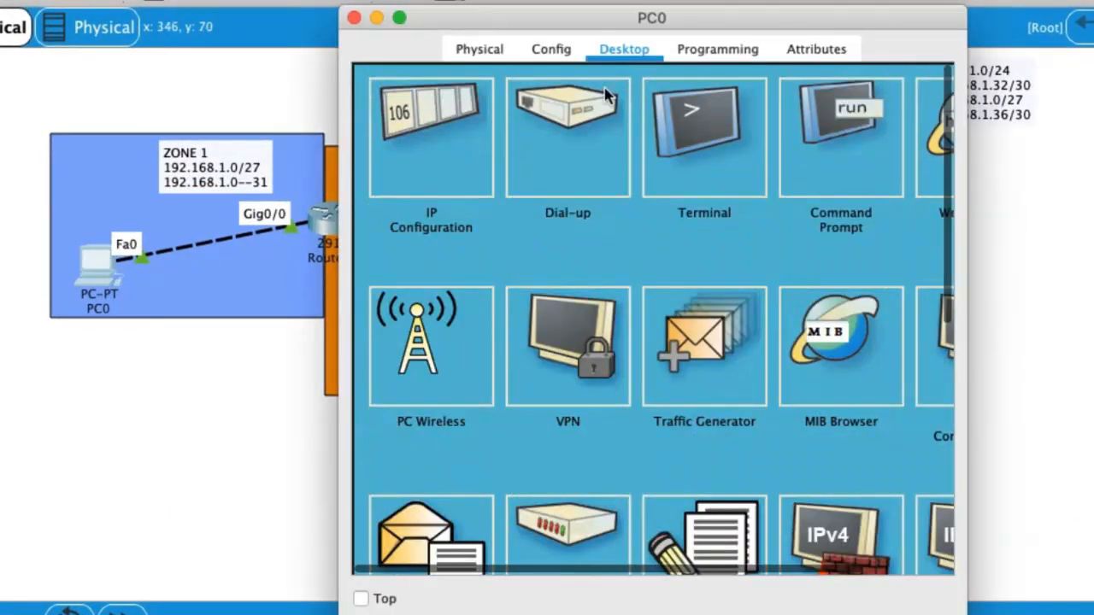
click(455, 147)
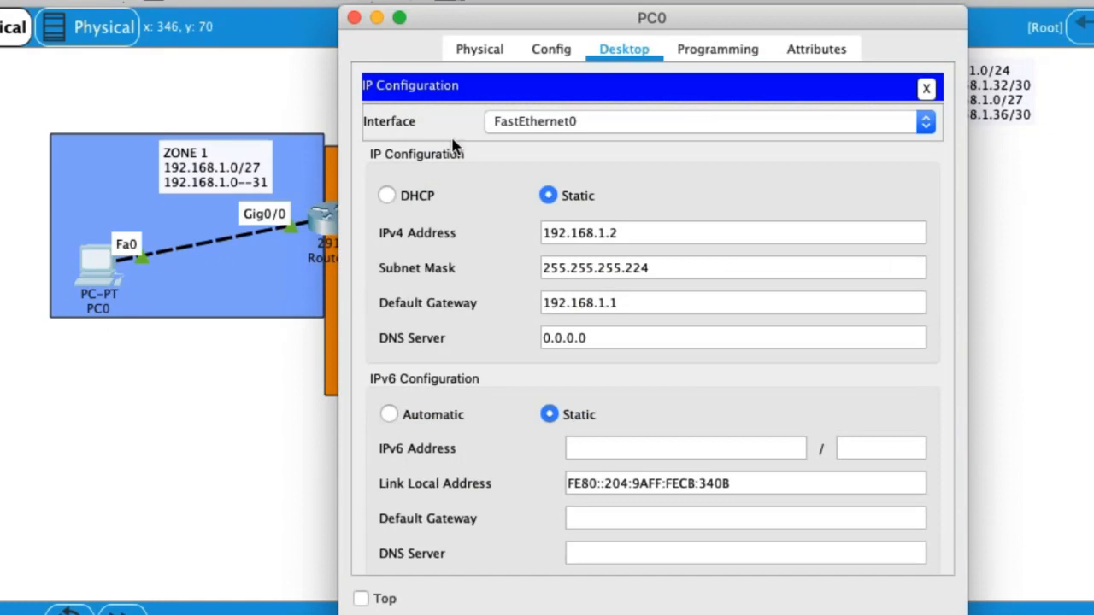
click(644, 329)
key(BackSpace)
key(BackSpace)
key(BackSpace)
key(BackSpace)
key(BackSpace)
key(BackSpace)
key(BackSpace)
text(192.168.1.38)
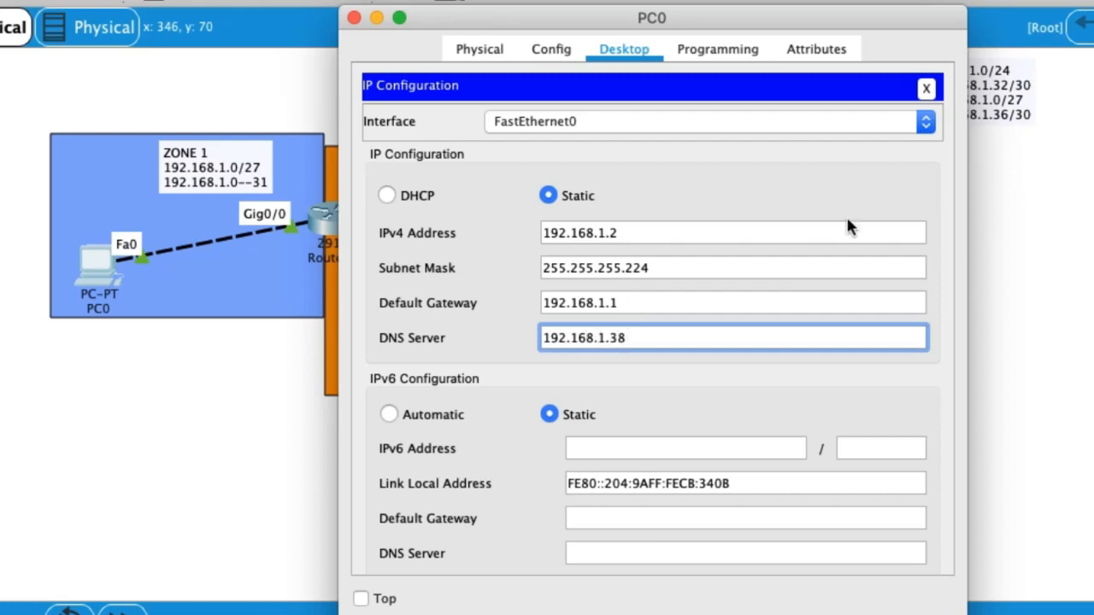
click(926, 88)
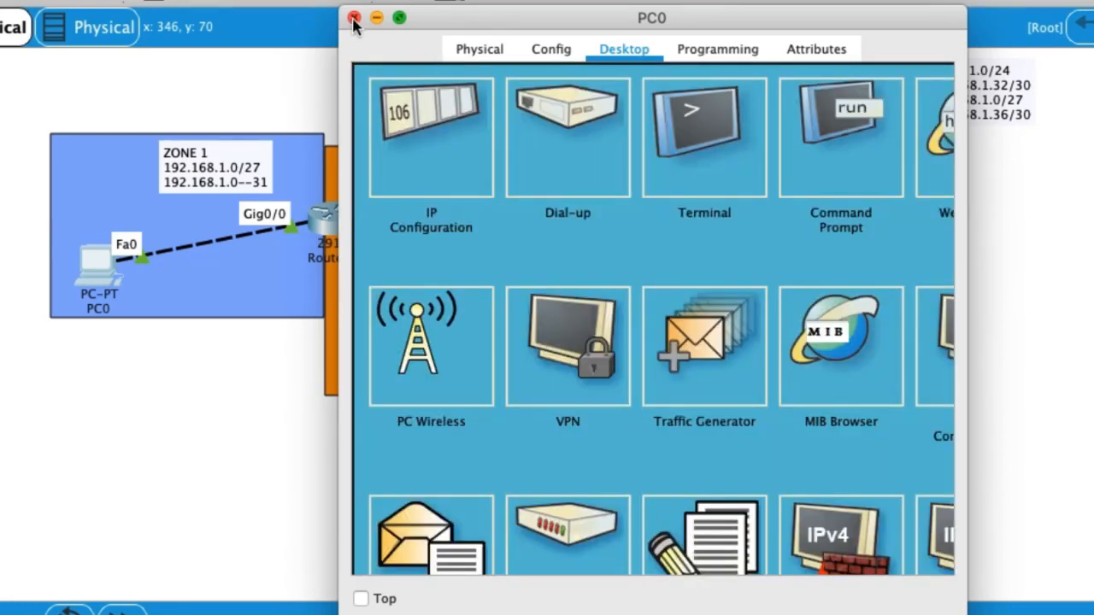
click(354, 18)
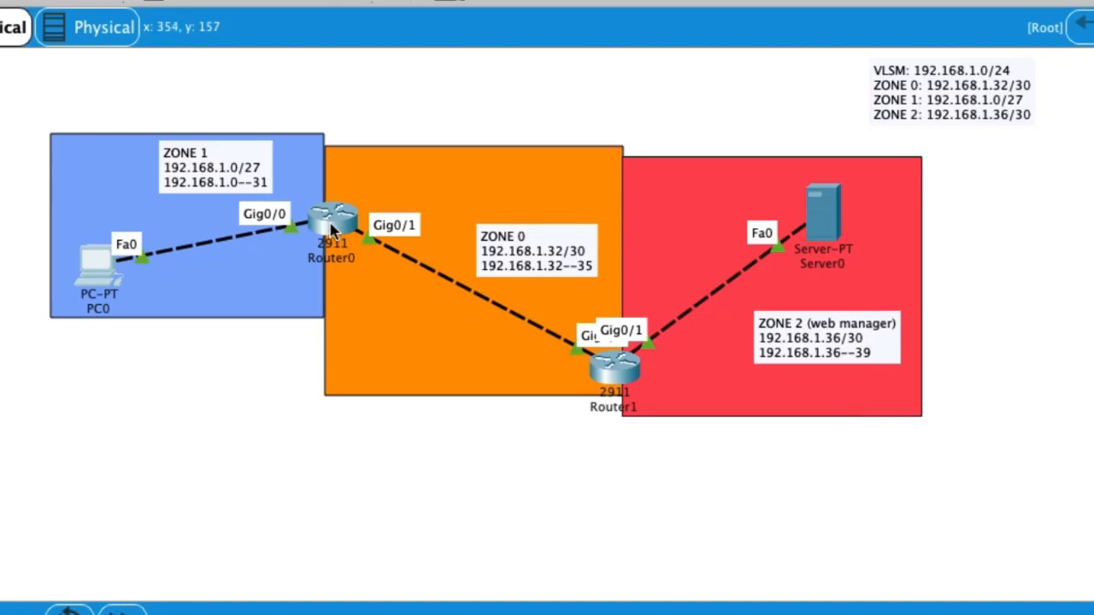
On Router0's command line, leave interface configuration and start OSPF routing process 100
mouse_move(338, 226)
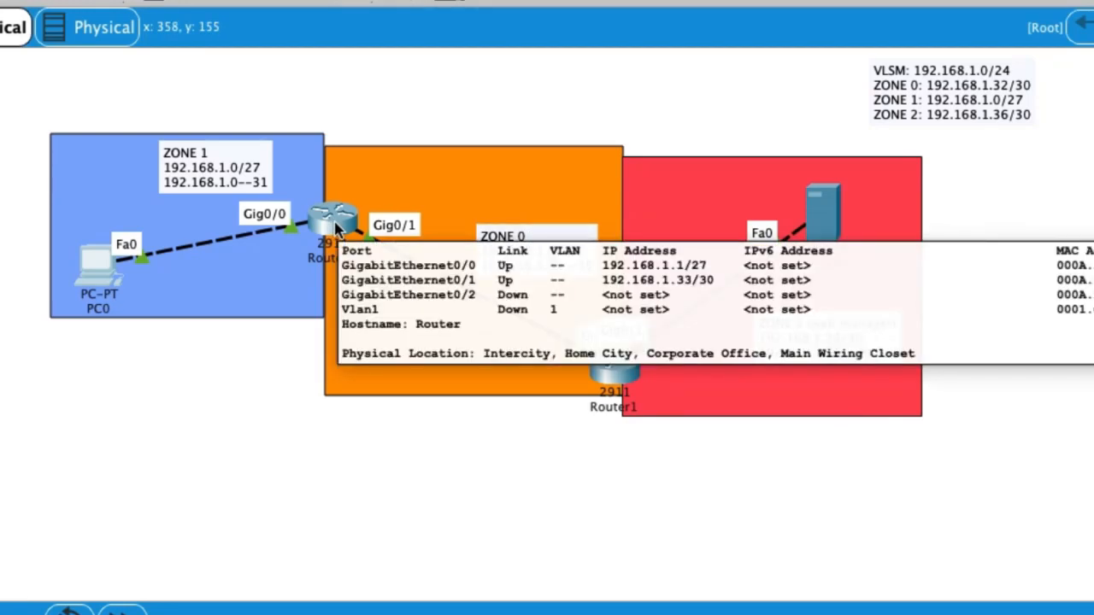
click(338, 227)
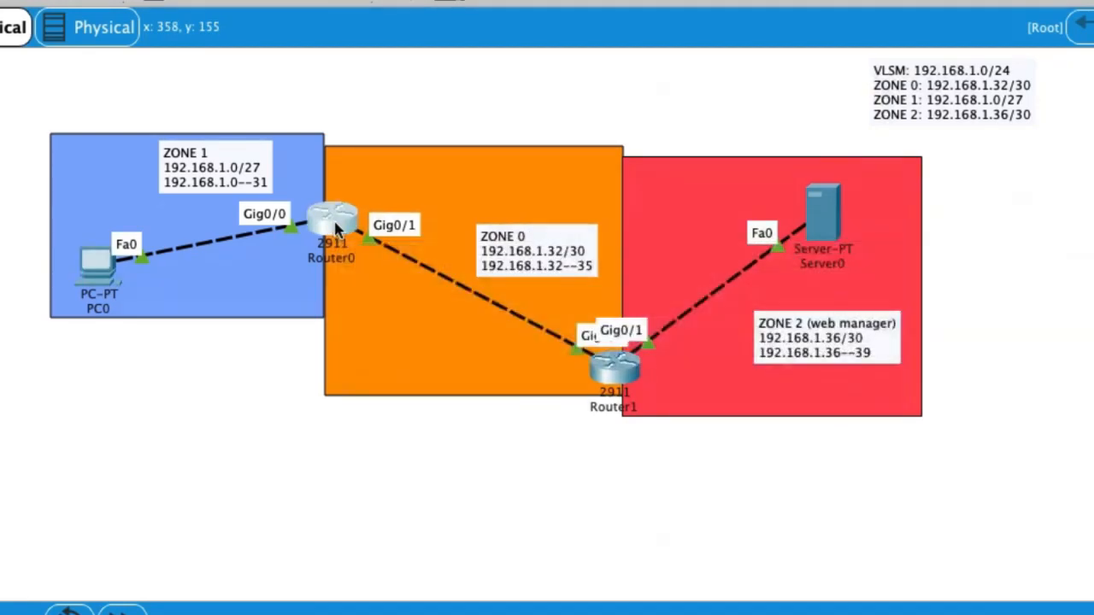
drag(729, 19, 916, 0)
key(Return)
key(Return)
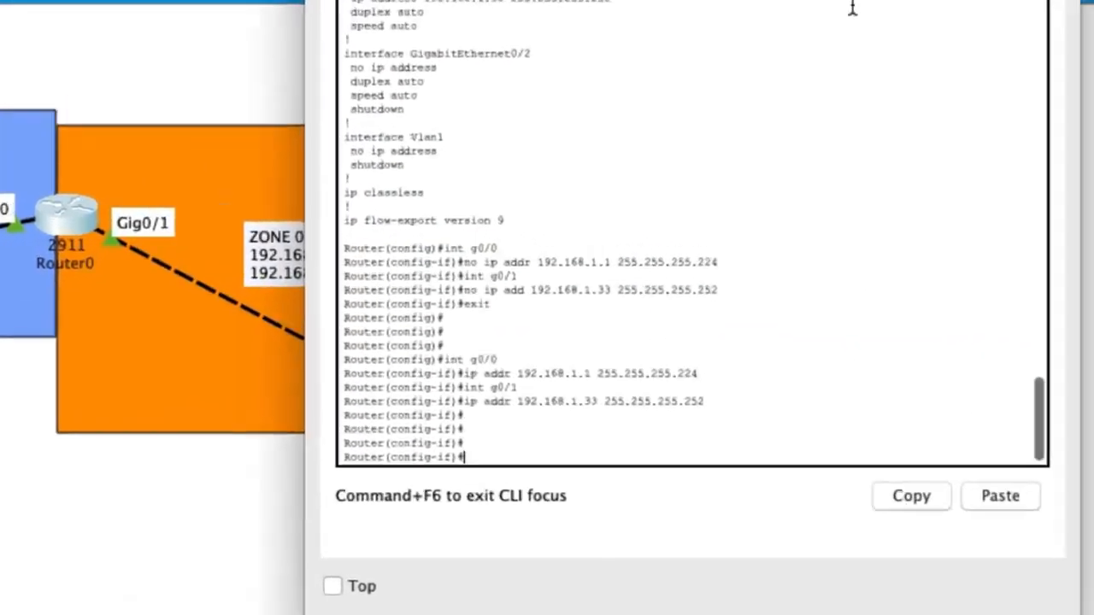
text(exit)
key(Return)
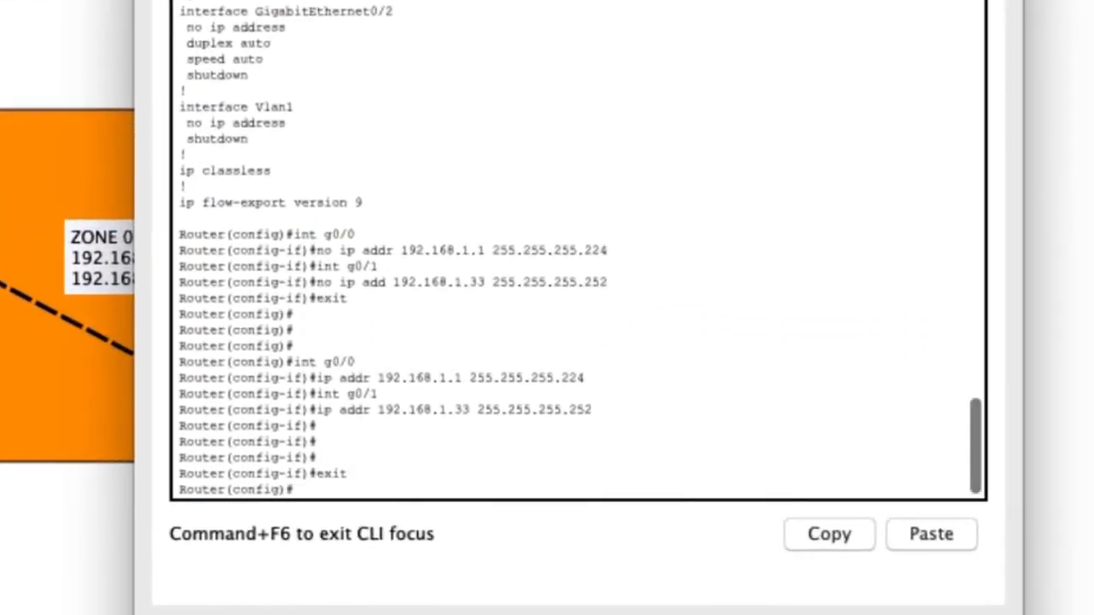
text(route)
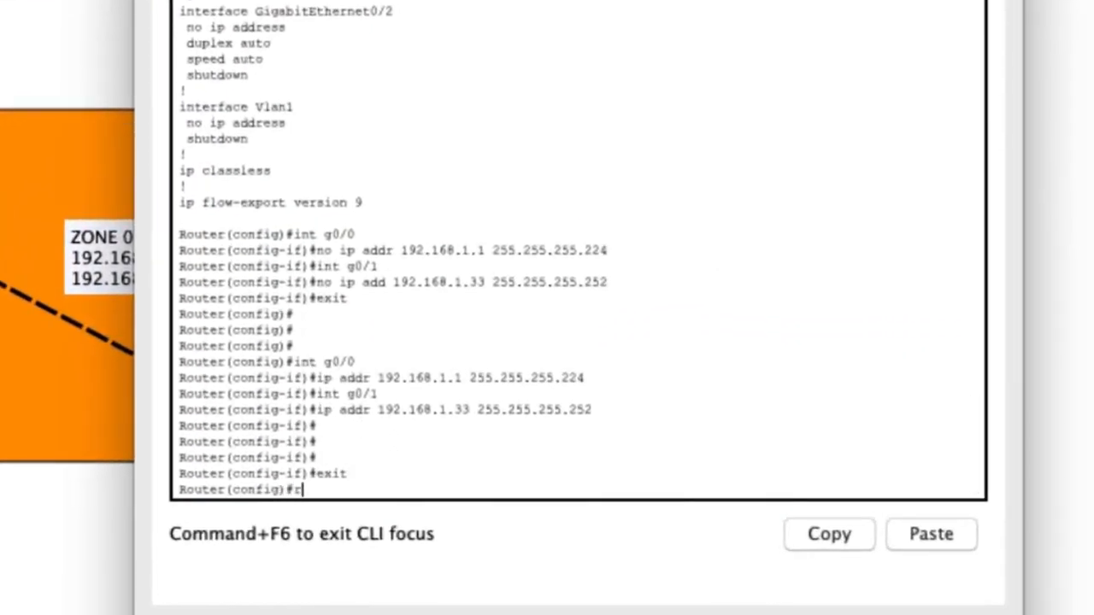
text(r ospf)
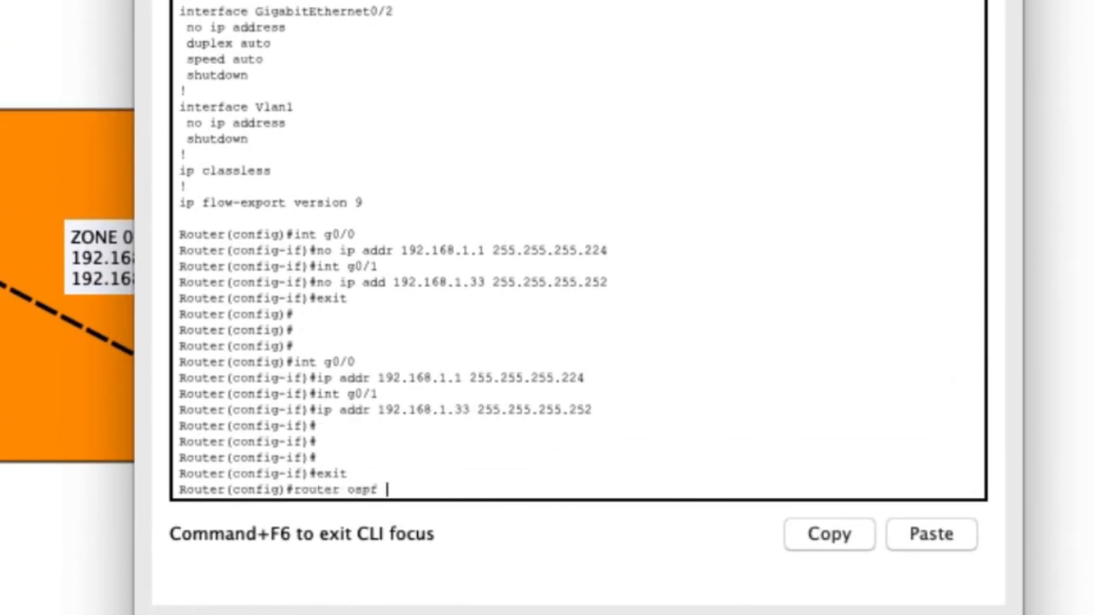
text( 100)
key(Return)
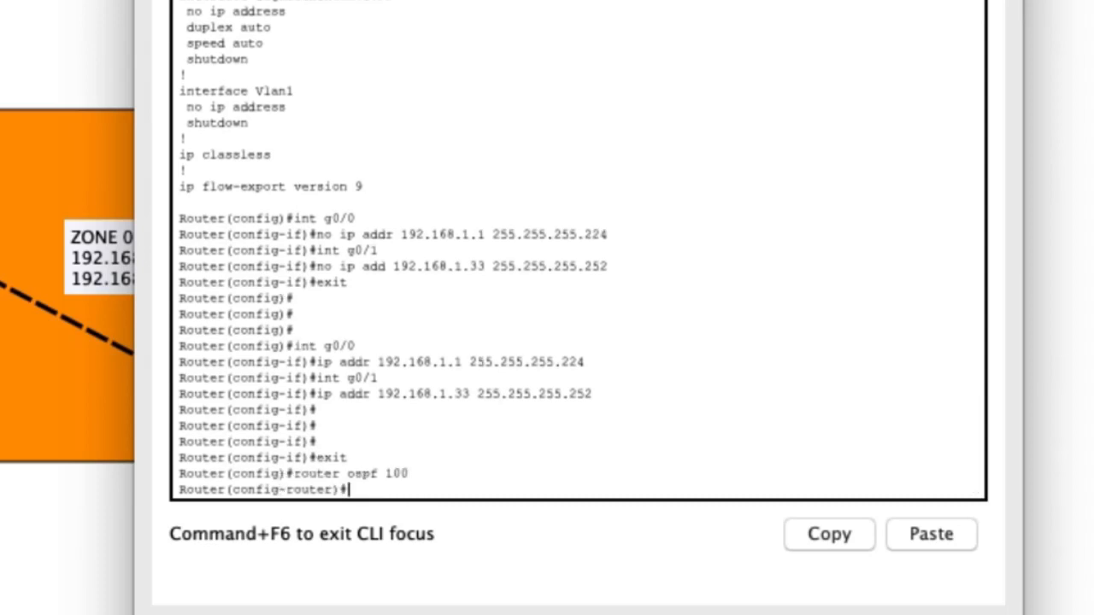
Advertise network 192.168.1.0 with wildcard mask 0.0.0.31 in OSPF area 1 on Router0
text(net 192.168.1.0 0.0)
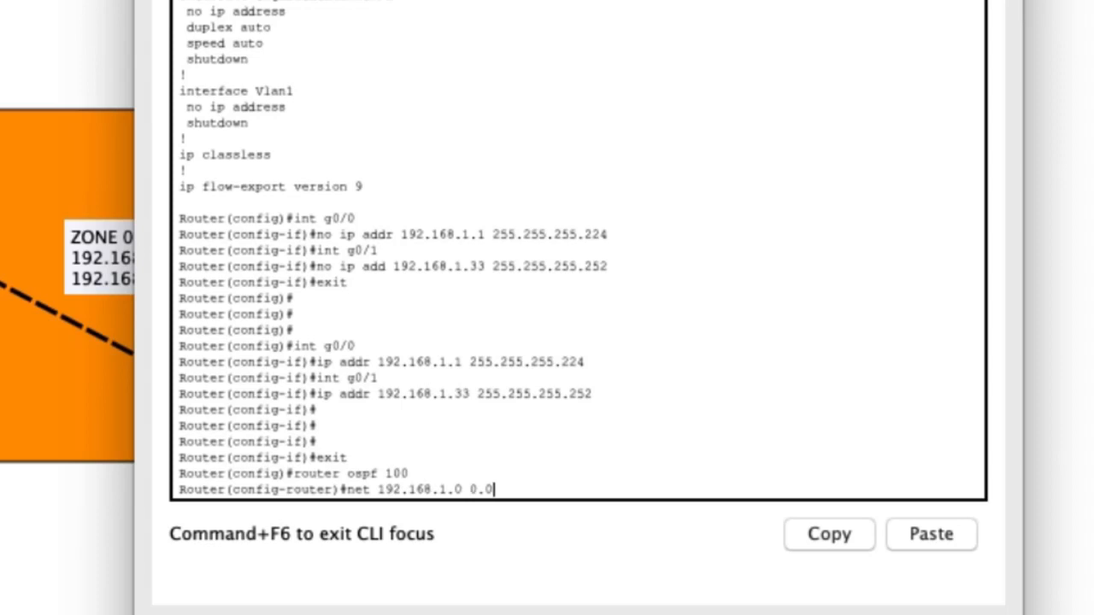
text(.0.31 area)
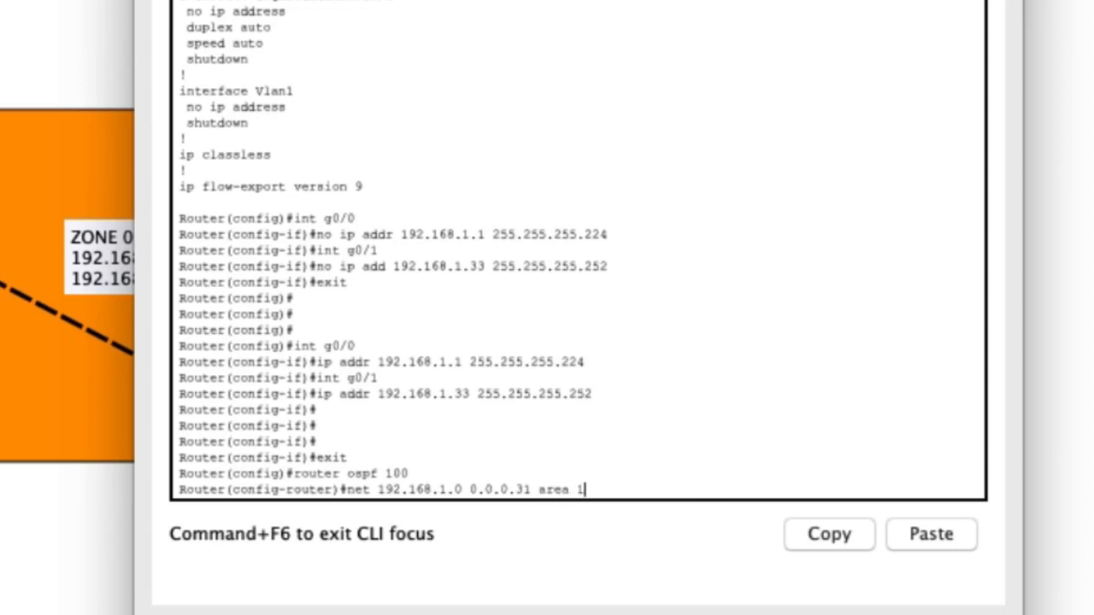
text( 1)
key(Return)
Advertise network 192.168.1.32 with wildcard mask 0.0.0.3 in area 0 on Router0, and close its window
text(net 192.168.1.0 0.0.0.31 area 1)
key(BackSpace)
text(0)
key(Left)
key(Left)
key(Left)
key(Left)
key(Left)
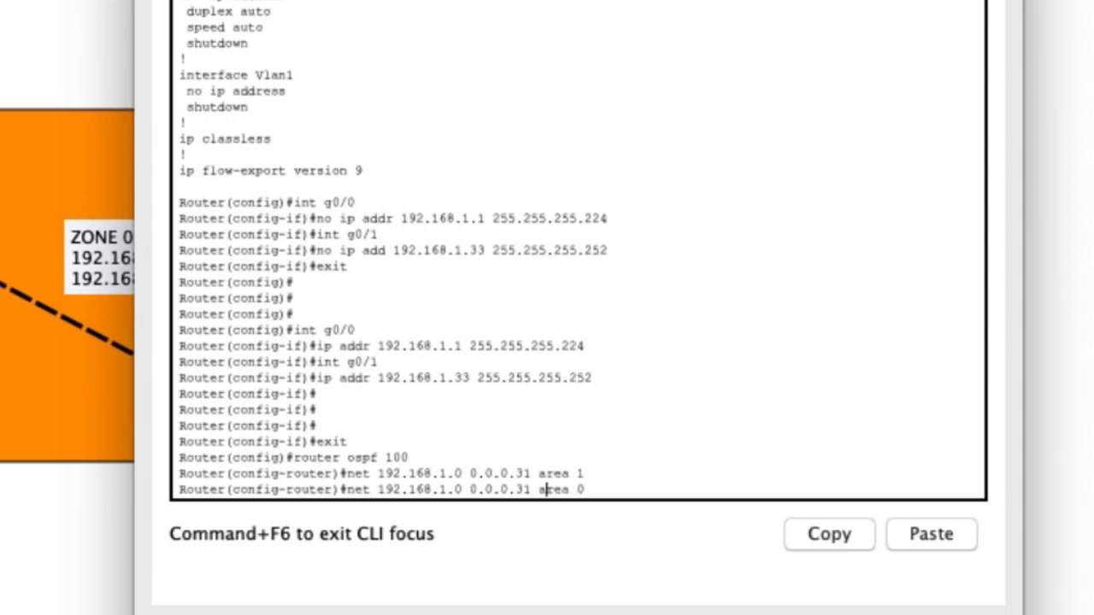
key(Left)
key(Left)
key(BackSpace)
key(Left)
key(Left)
key(Left)
key(Left)
key(BackSpace)
text(32)
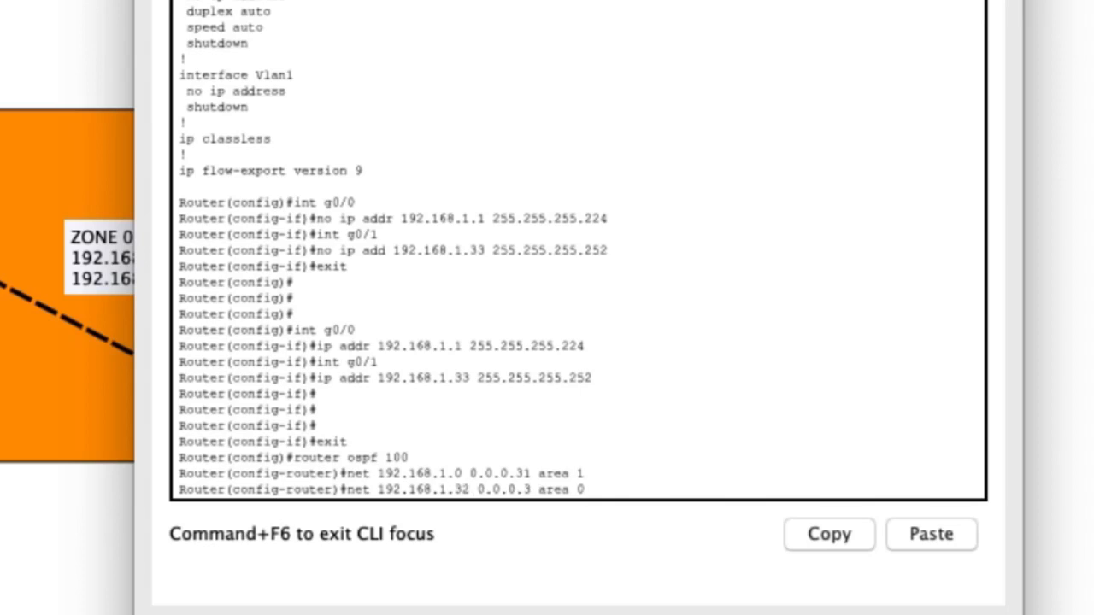
key(Return)
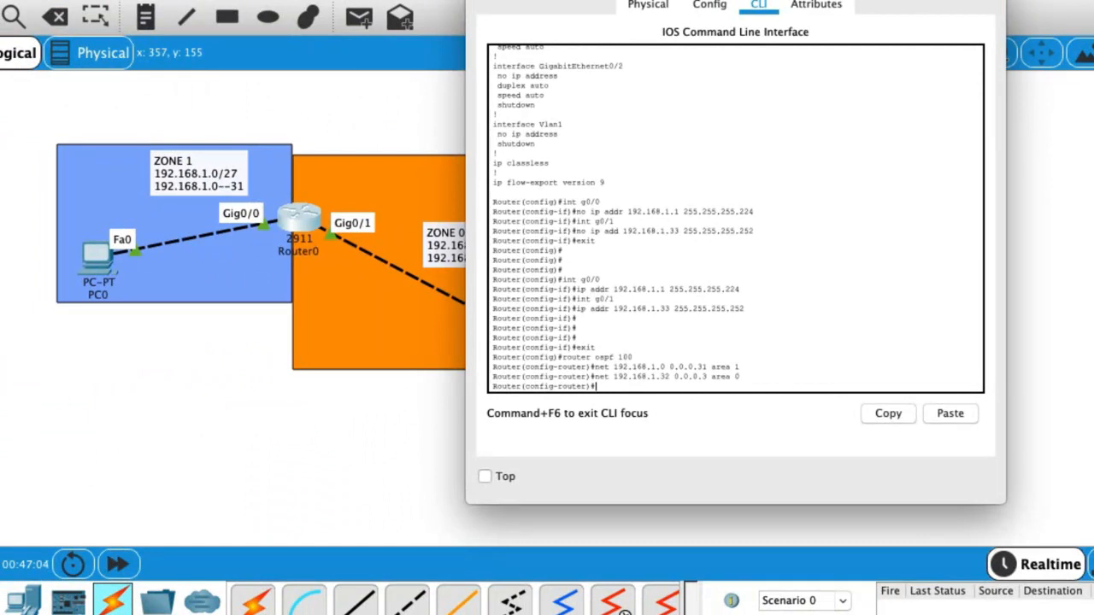
click(476, 2)
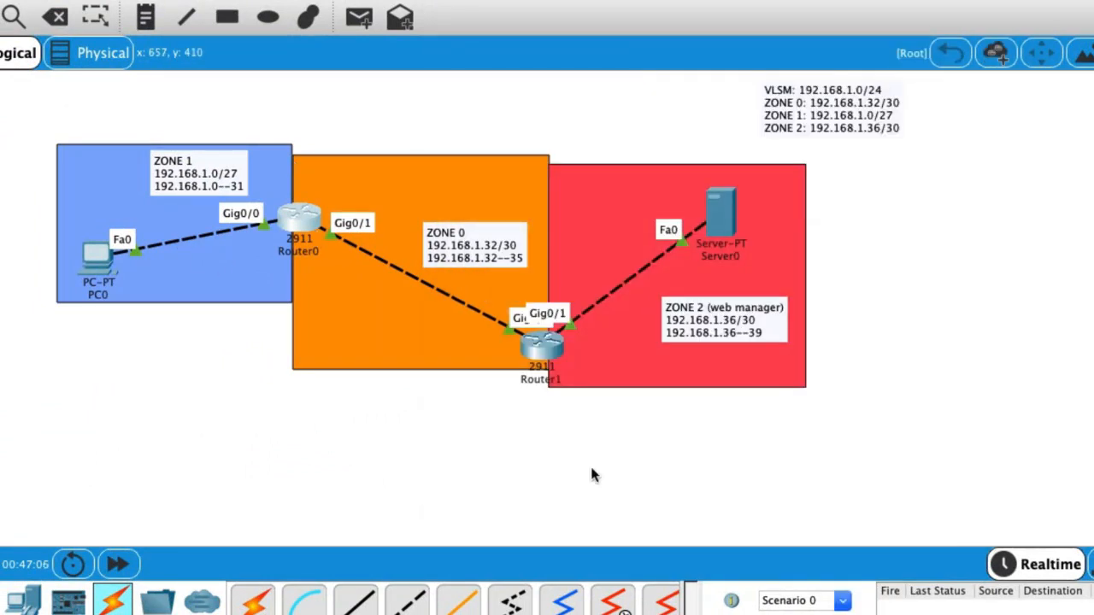
On Router1's command line, leave interface configuration and start OSPF routing process 200
click(534, 349)
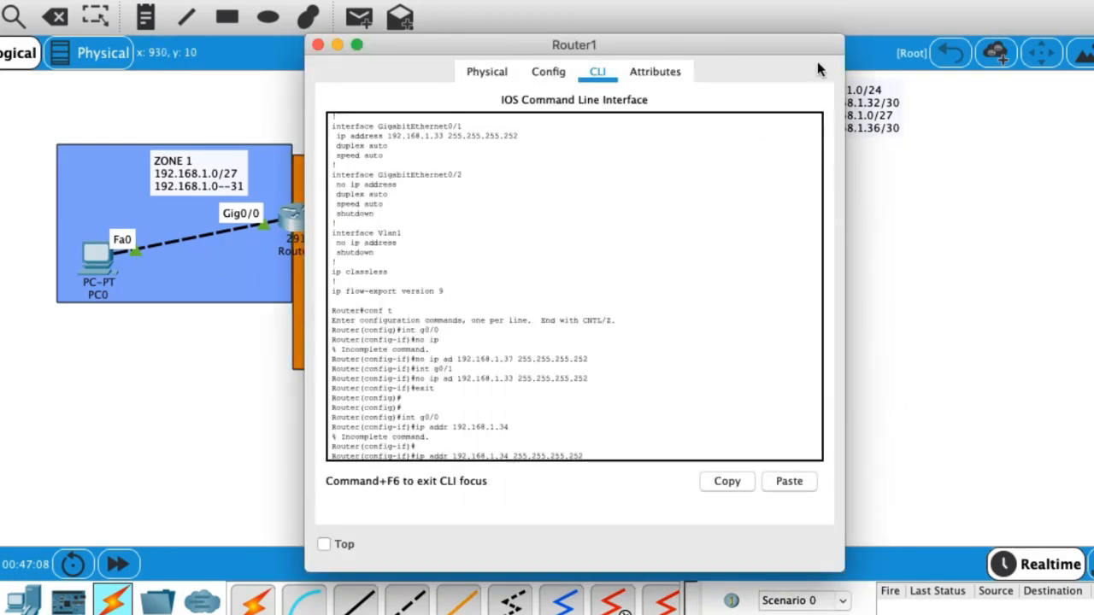
drag(781, 56, 1035, 0)
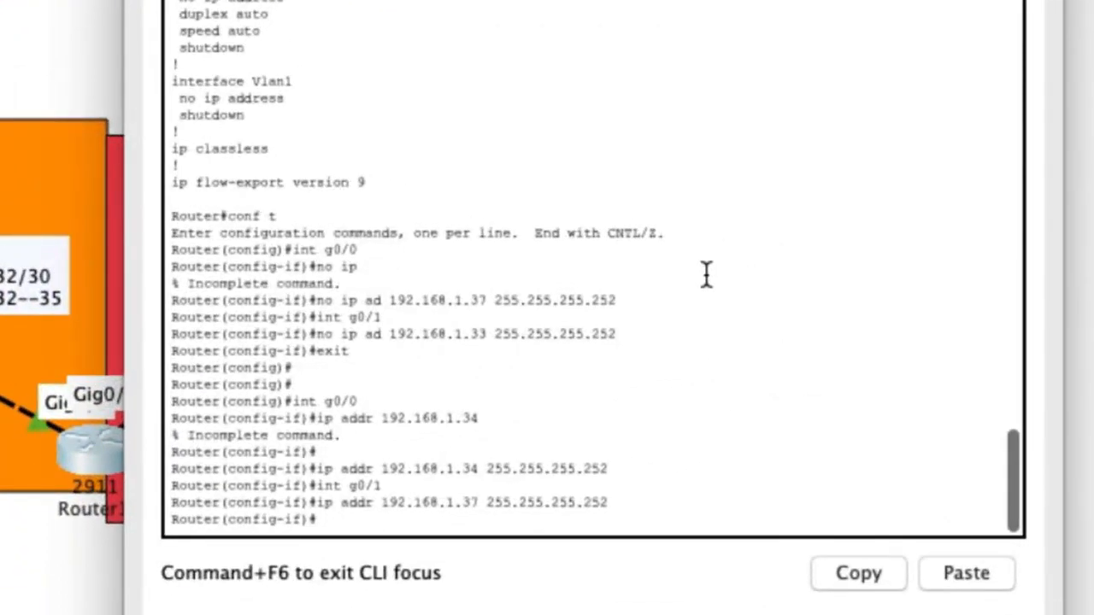
key(Return)
key(Return)
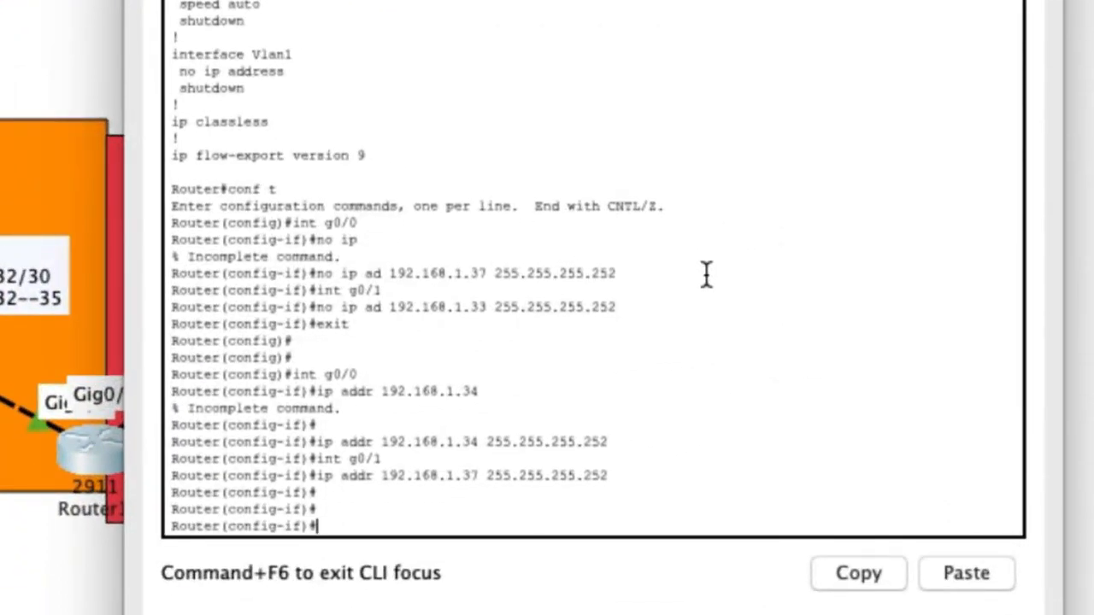
text(exit)
key(Return)
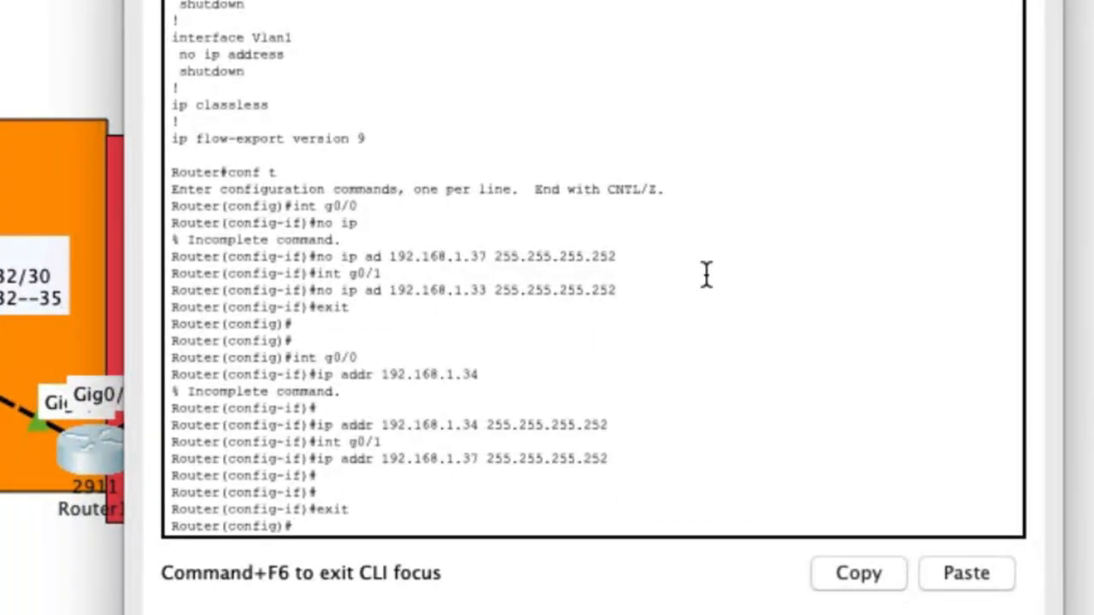
text(router ospf 200)
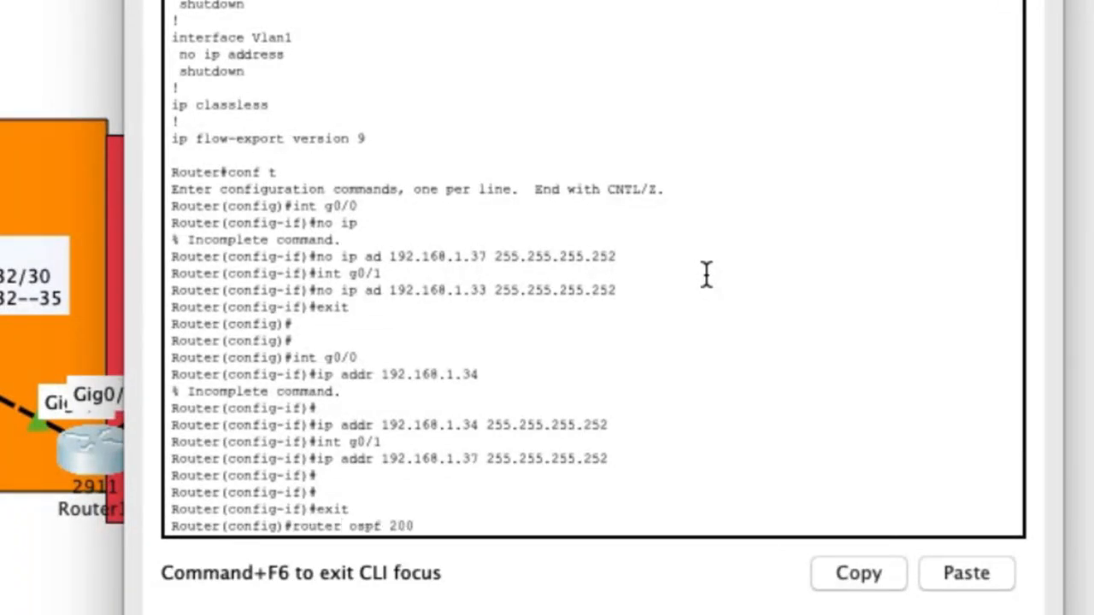
key(Return)
Advertise network 192.168.1.32 with wildcard mask 0.0.0.3 in OSPF area 0 on Router1
text(net)
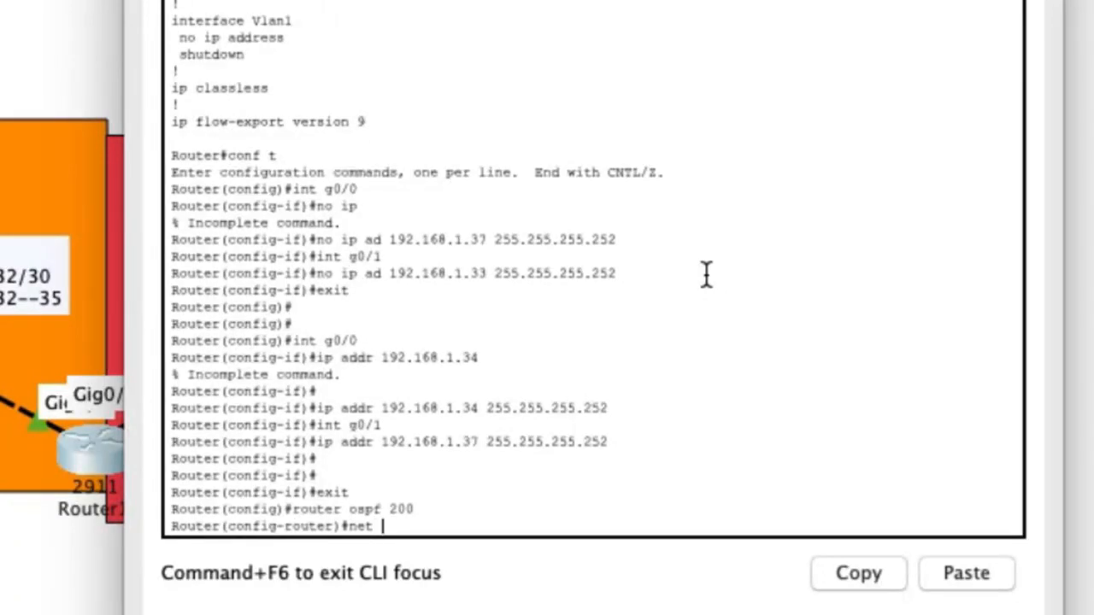
text( 192.168.1.3)
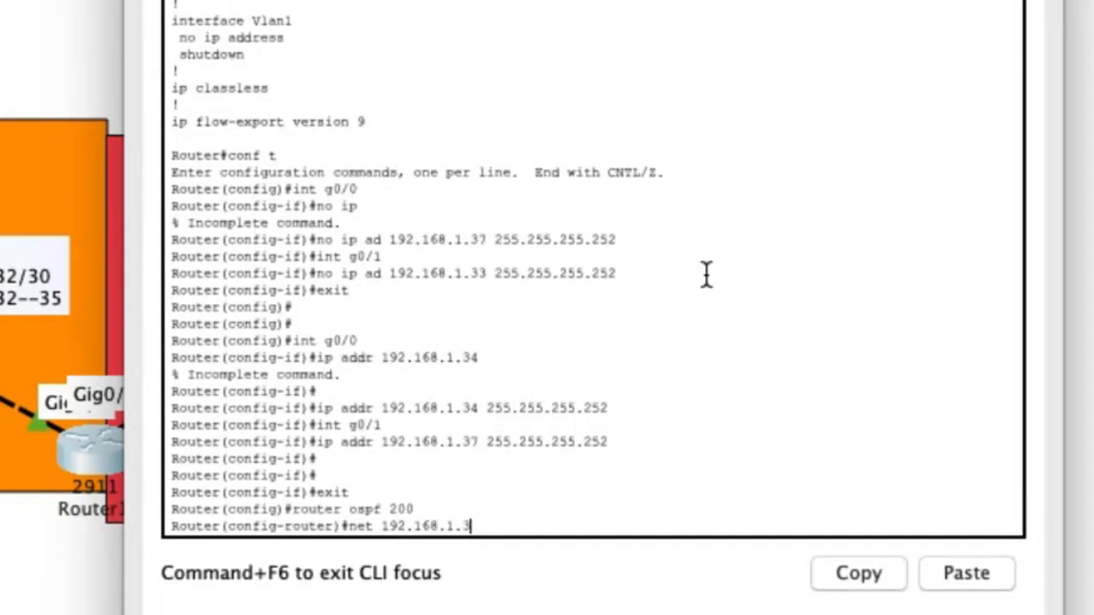
text(2 0.0.0.)
text(3 area 0)
key(Return)
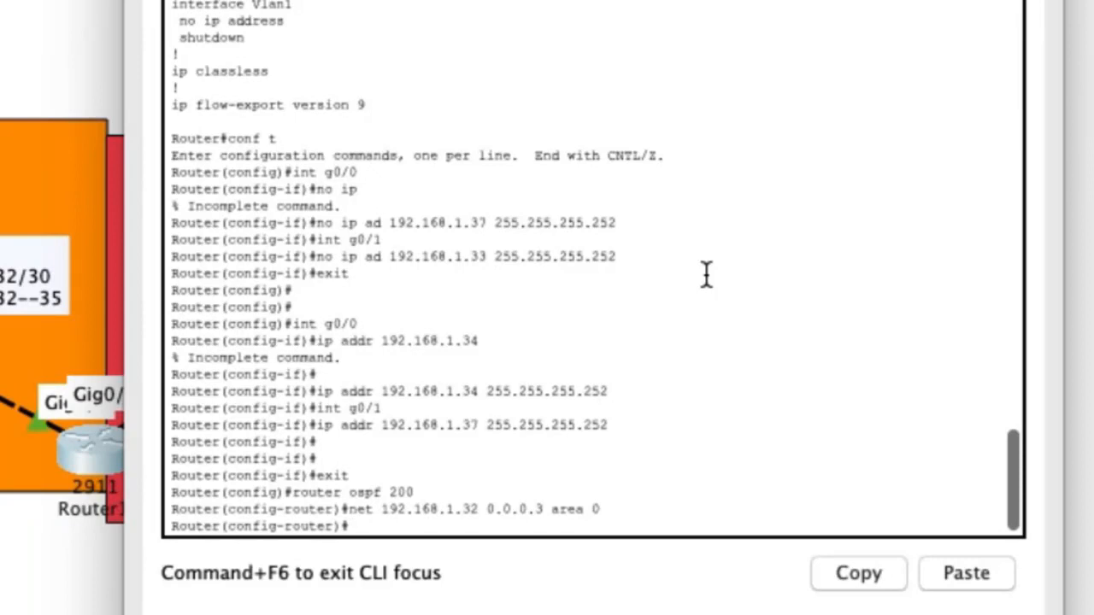
key(Up)
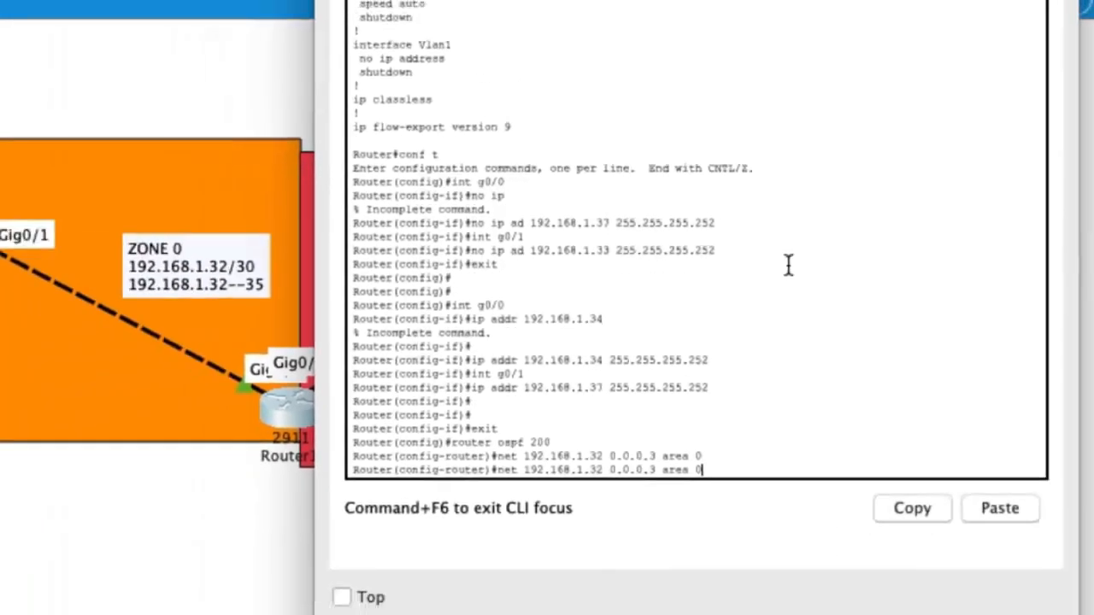
key(Left)
key(Left)
key(Left)
key(Left)
key(Left)
key(Left)
key(Left)
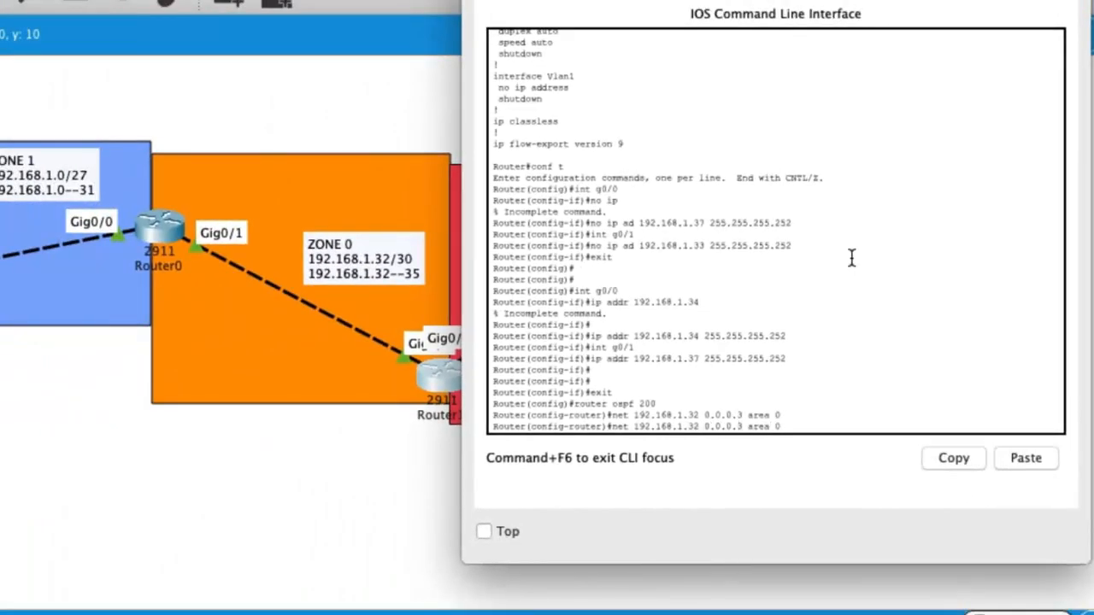
key(Left)
key(Left)
key(Left)
key(Left)
key(Left)
key(Left)
key(Left)
key(Left)
key(BackSpace)
text(6)
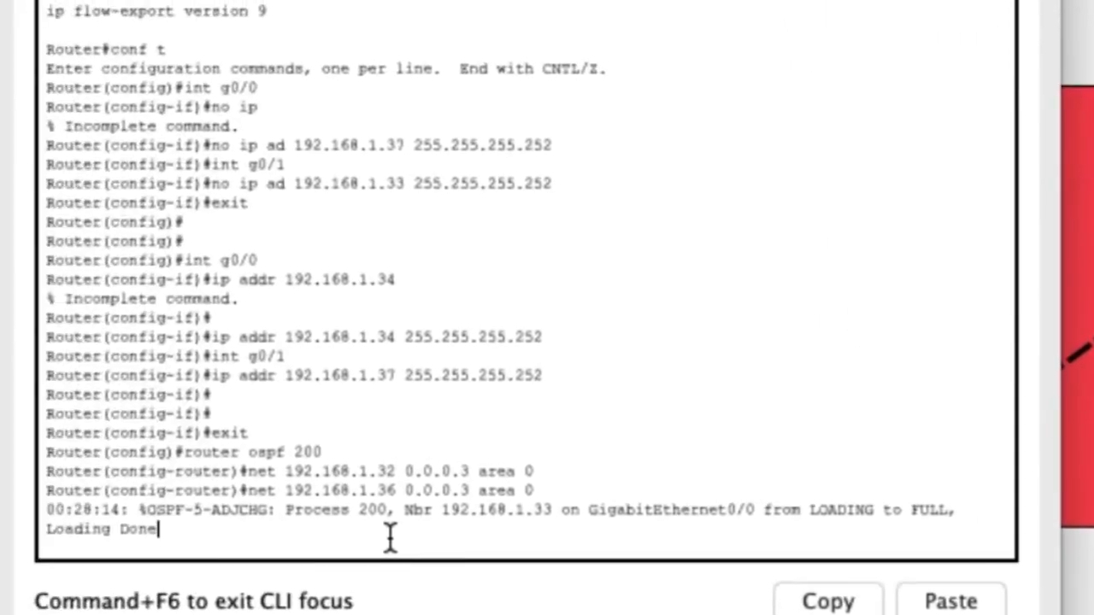
key(BackSpace)
key(BackSpace)
key(BackSpace)
key(BackSpace)
key(BackSpace)
key(BackSpace)
key(BackSpace)
key(BackSpace)
key(BackSpace)
key(BackSpace)
key(BackSpace)
key(BackSpace)
key(BackSpace)
key(BackSpace)
key(BackSpace)
key(BackSpace)
key(BackSpace)
key(BackSpace)
key(BackSpace)
key(BackSpace)
key(BackSpace)
key(BackSpace)
key(BackSpace)
key(BackSpace)
key(BackSpace)
key(BackSpace)
key(BackSpace)
key(BackSpace)
key(BackSpace)
key(BackSpace)
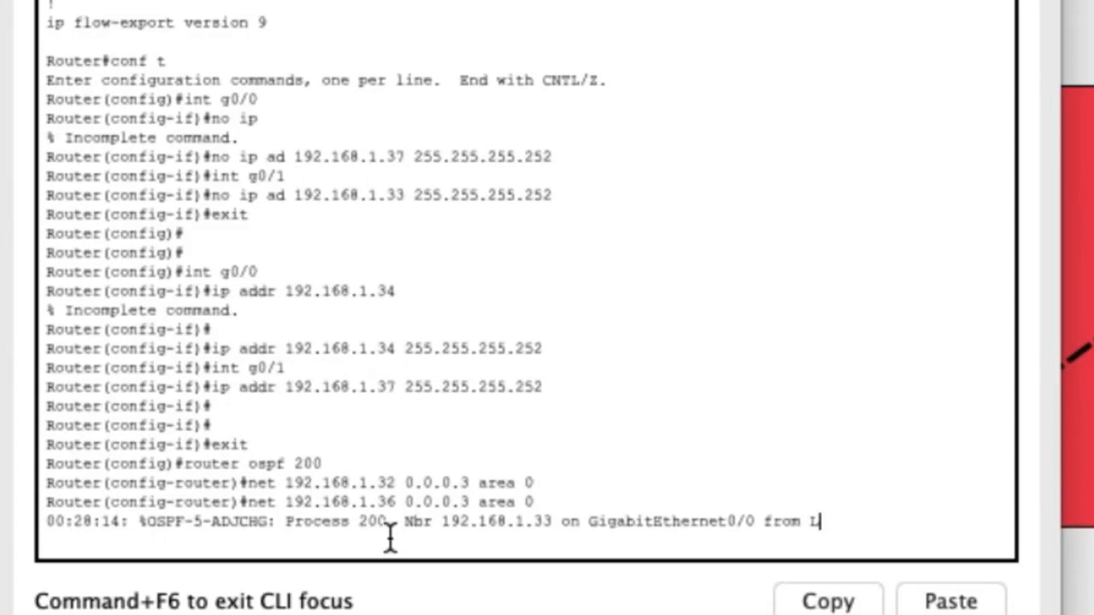
text(ds)
key(Return)
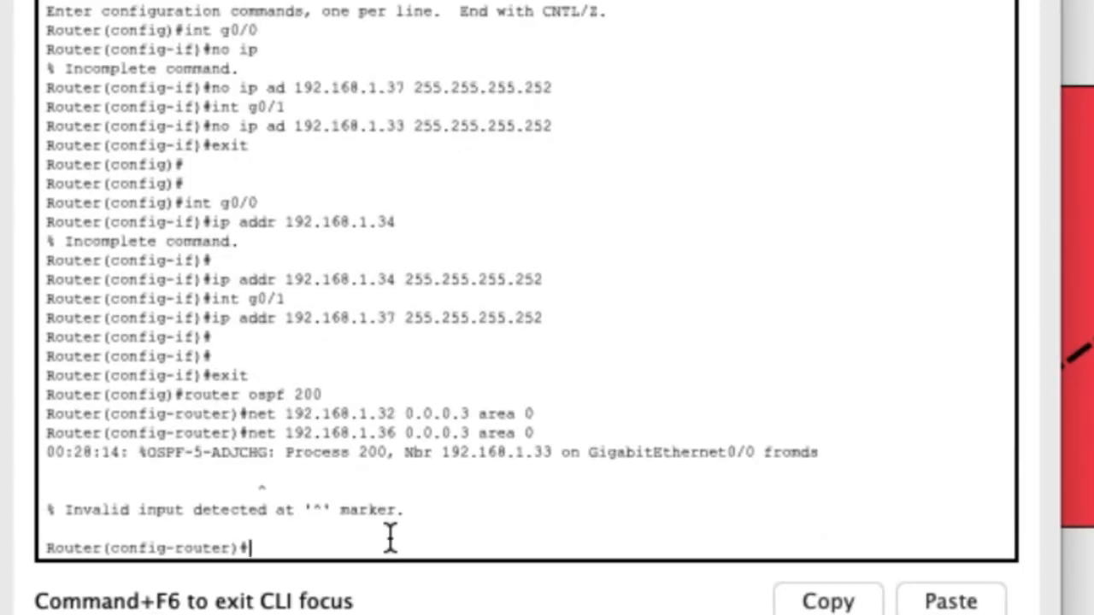
Advertise network 192.168.1.36 with wildcard mask 0.0.0.3 in OSPF area 2 on Router1
key(Up)
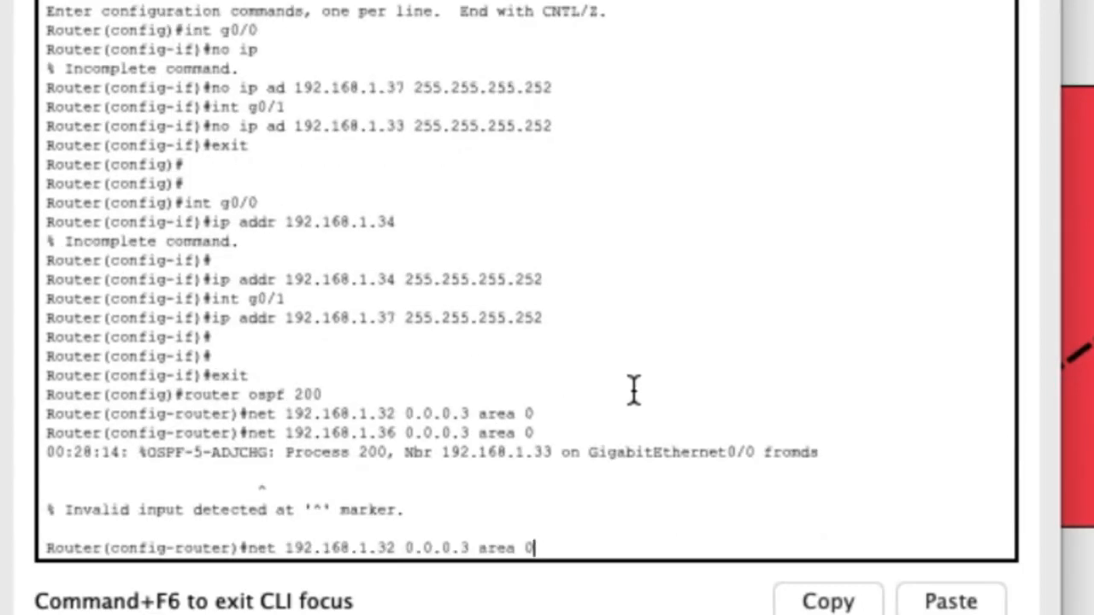
key(Left)
key(Left)
key(Left)
key(Left)
key(Left)
key(Left)
key(Left)
key(Left)
key(Left)
key(Left)
key(Left)
key(Left)
key(Left)
key(Left)
key(BackSpace)
text(6)
key(Right)
key(Right)
key(Right)
key(Right)
key(Right)
key(Right)
key(Right)
key(Right)
key(Right)
key(Right)
key(Right)
key(Right)
key(Right)
key(Right)
key(BackSpace)
text(2)
key(Return)
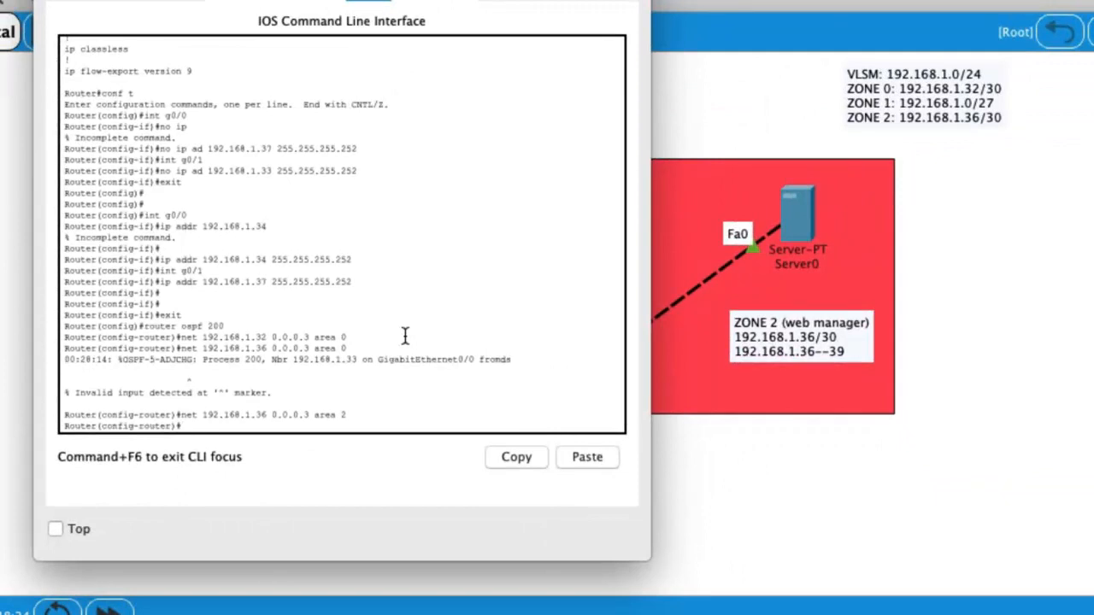
Leave configuration mode on Router1, display its IP routing table, and close its window
key(Return)
text(ext)
key(Return)
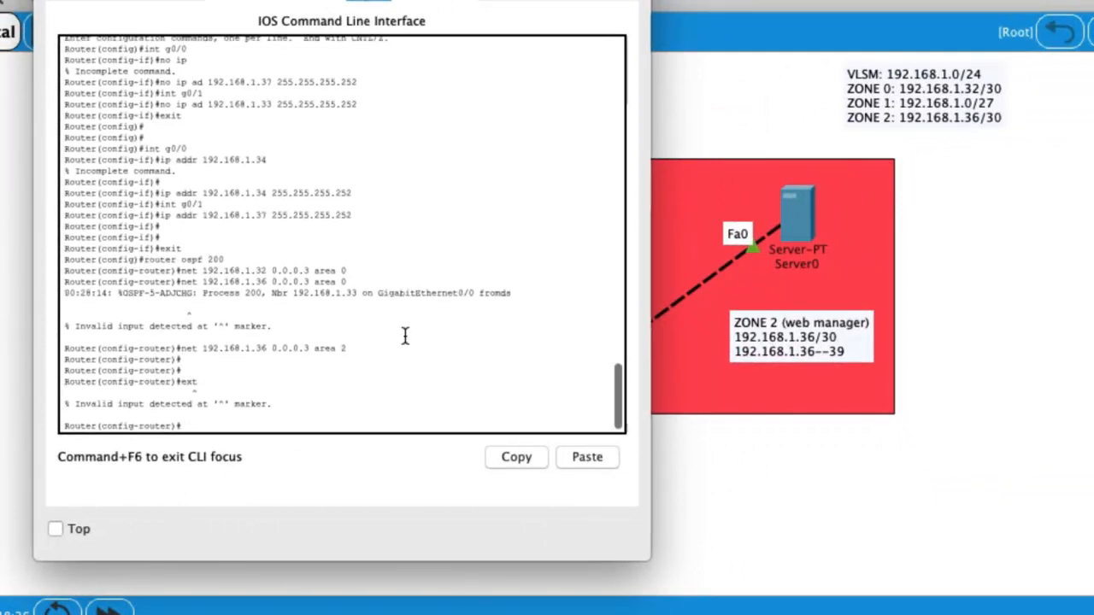
text(ex)
key(Return)
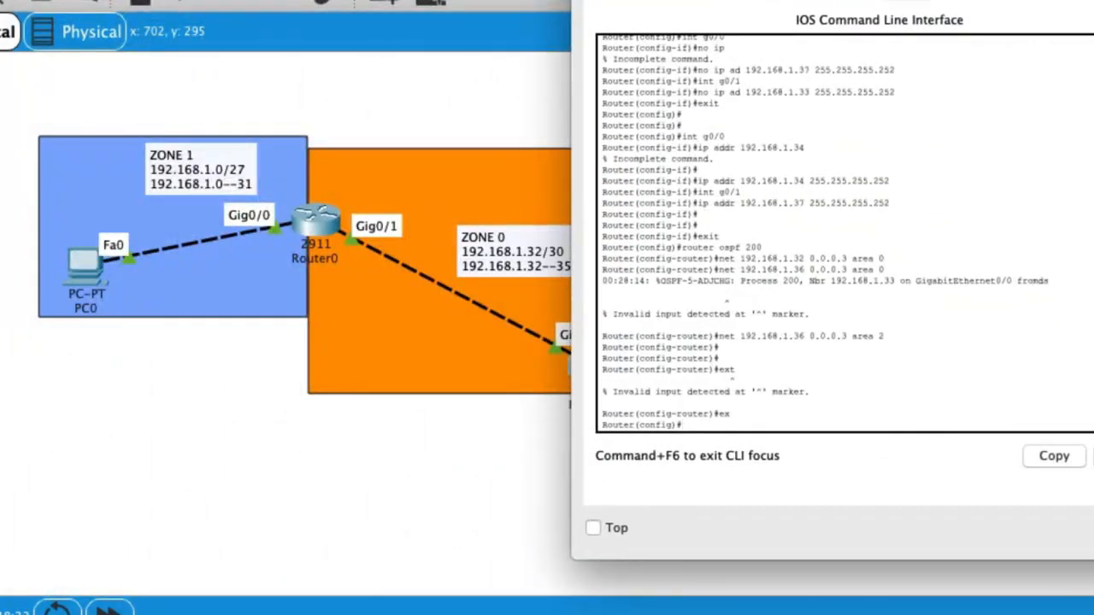
text(exit)
key(Return)
text(sh ip route)
key(Return)
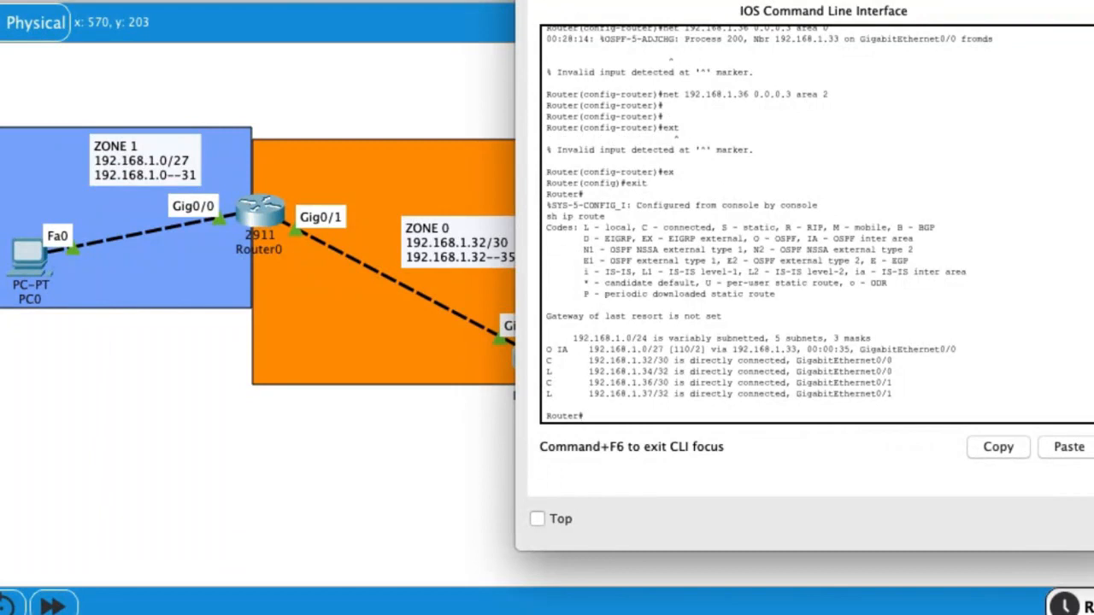
click(530, 1)
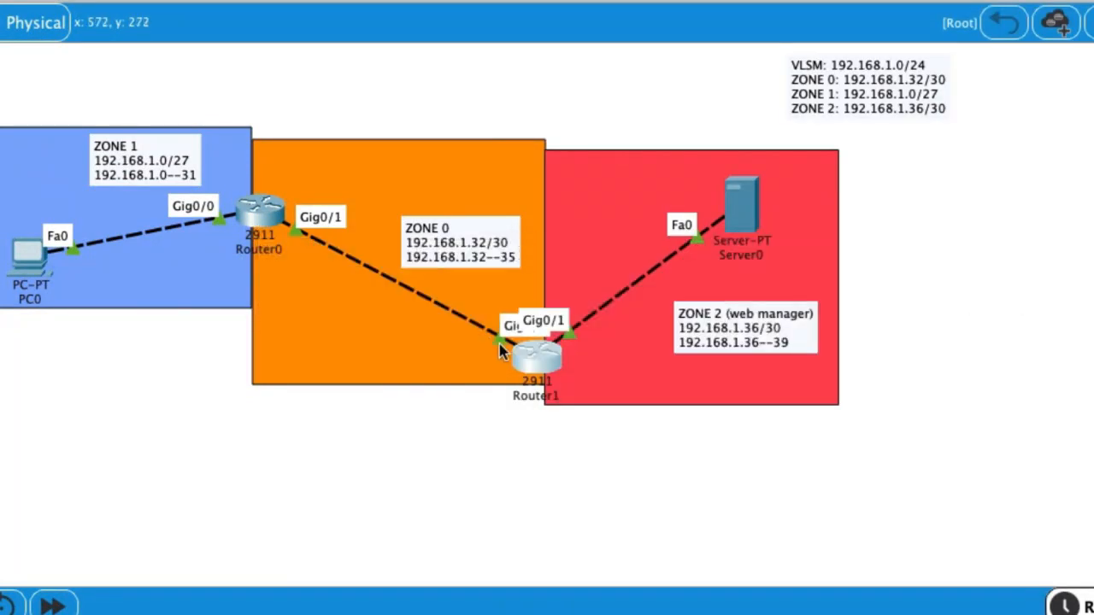
On Router0's command line, leave configuration mode and display the IP routing table
click(256, 214)
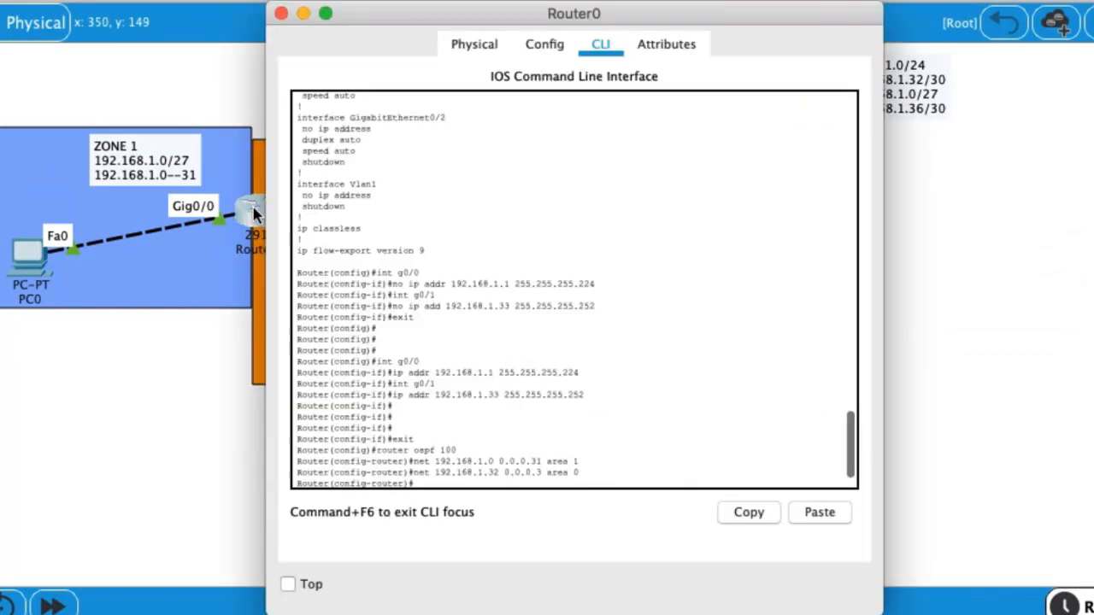
drag(655, 12, 979, 0)
key(Return)
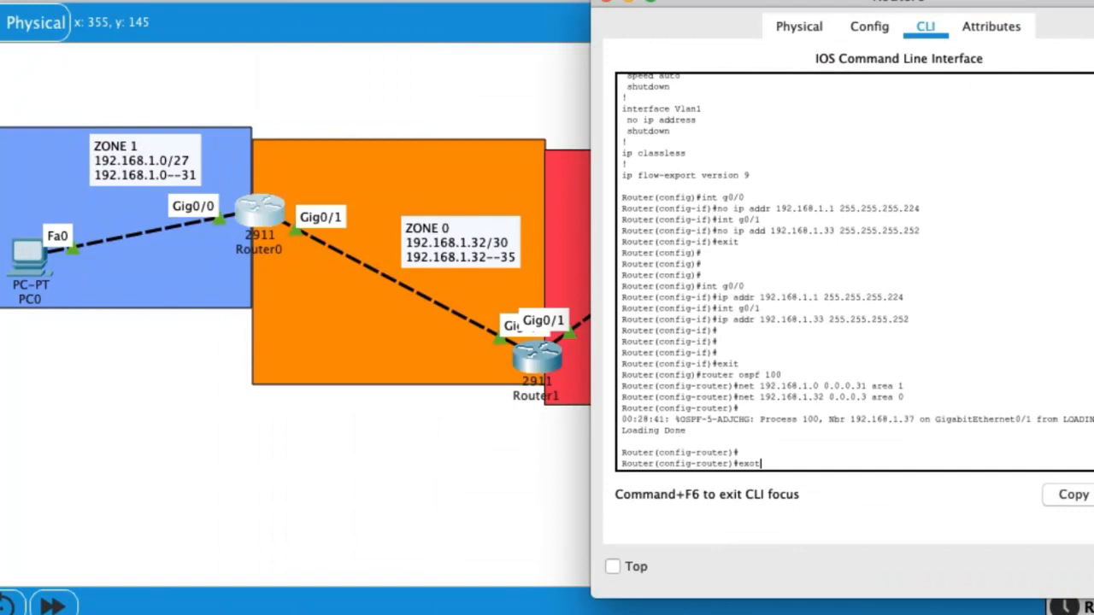
text(it)
key(Return)
text(exit)
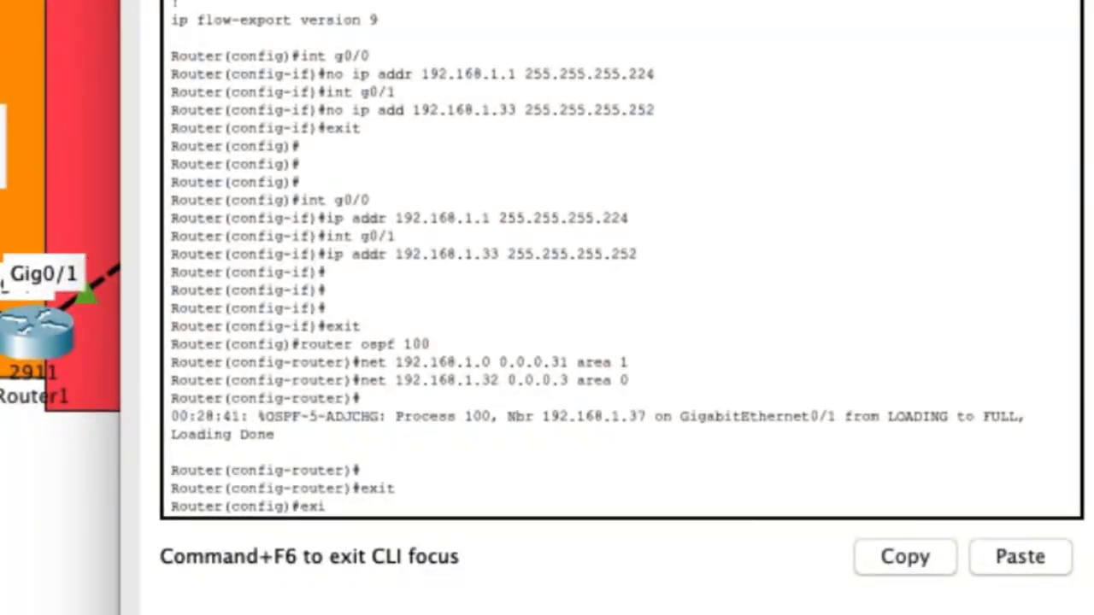
key(Return)
text(sh ip r)
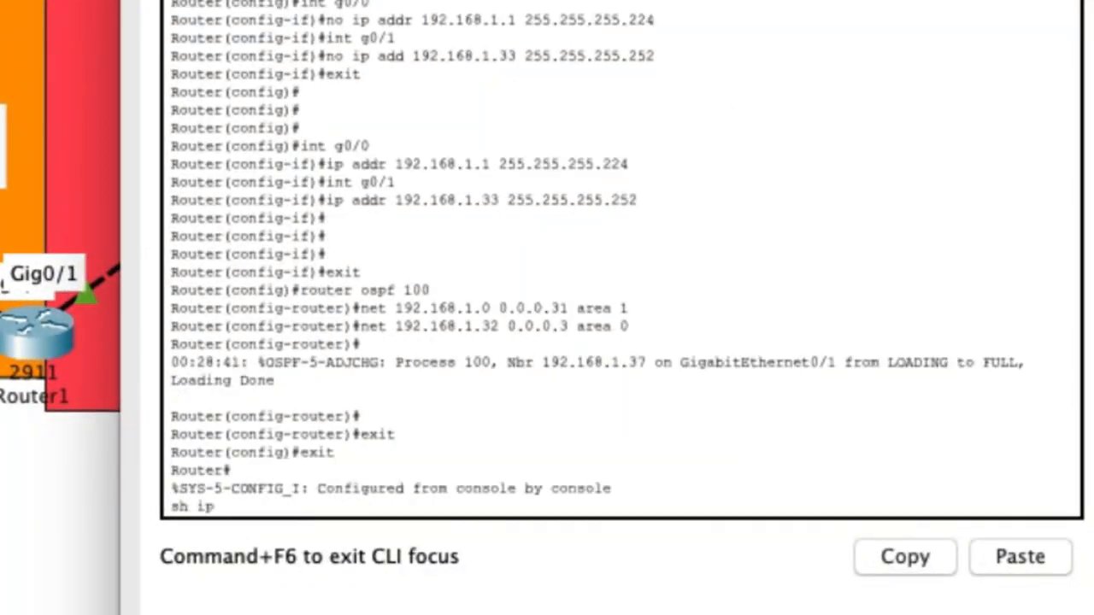
text(oute)
key(Return)
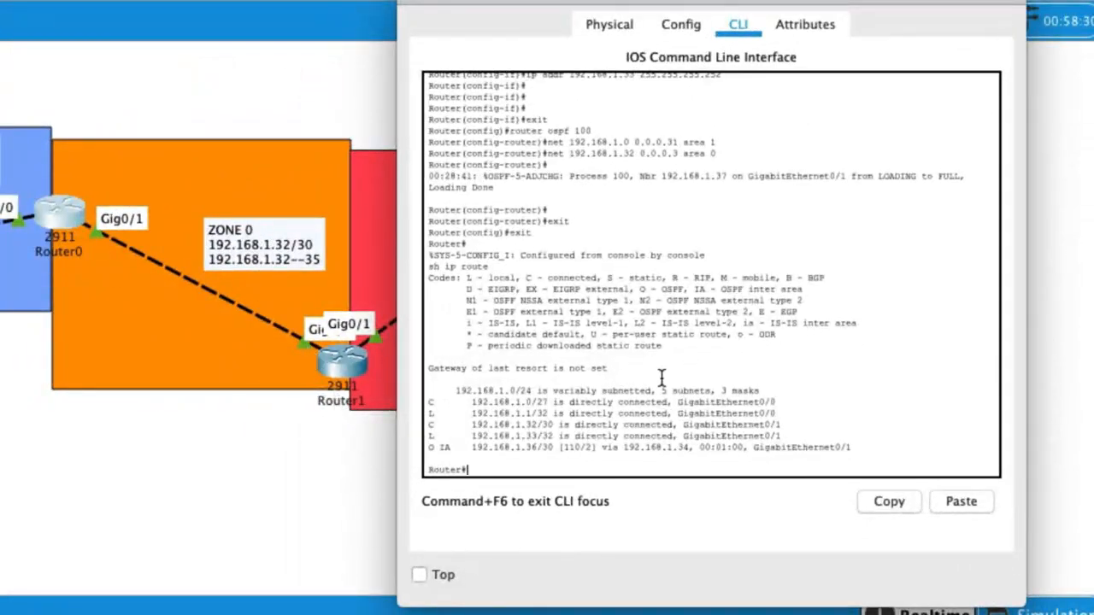
List Router0's OSPF neighbors and return to the network topology
key(Return)
key(Return)
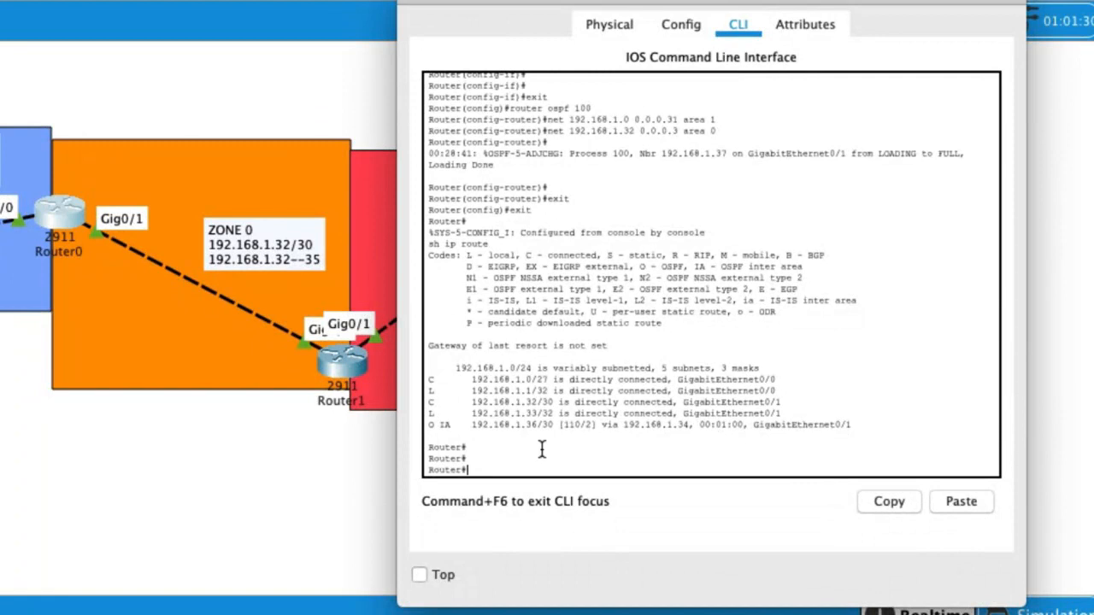
text(sh ip ospf neigh)
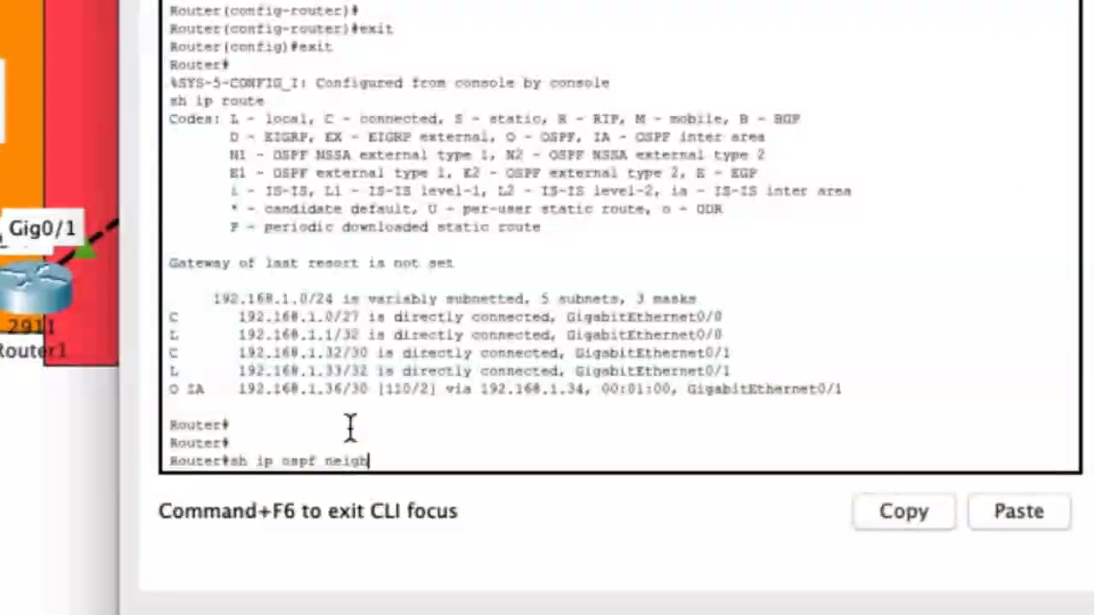
key(Return)
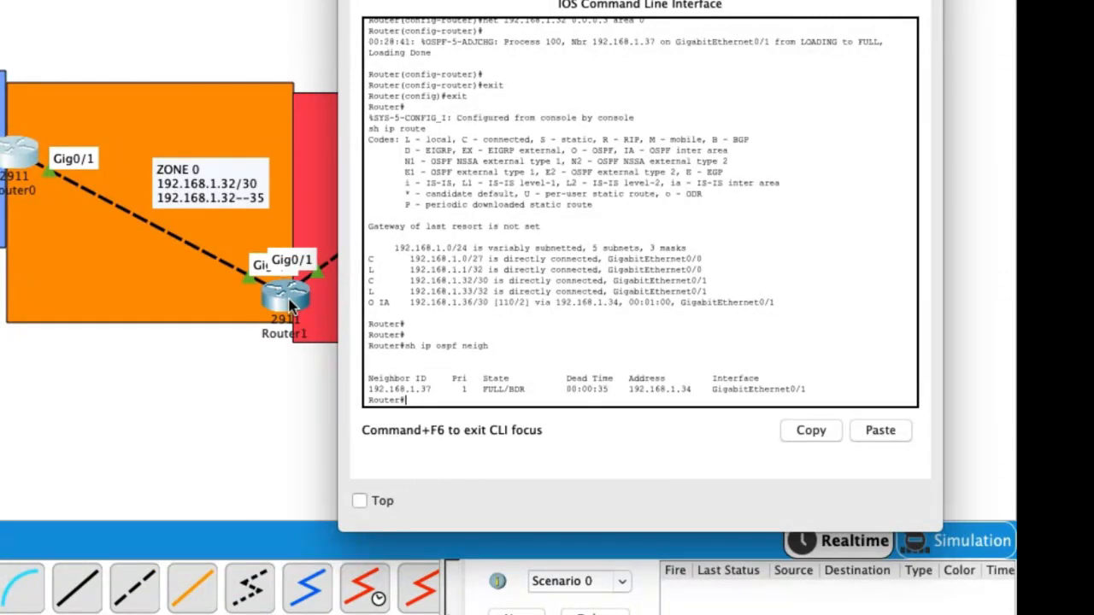
click(154, 326)
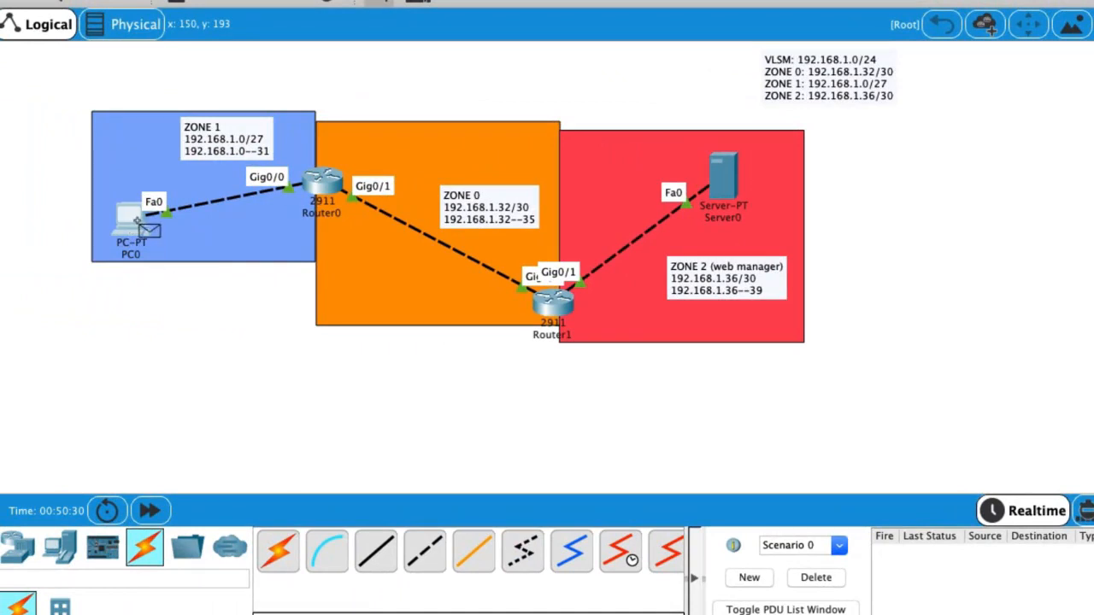
Test connectivity by sending simple PDUs from PC0 to Router0 and from PC0 to Router1, closing Router0's window
click(133, 224)
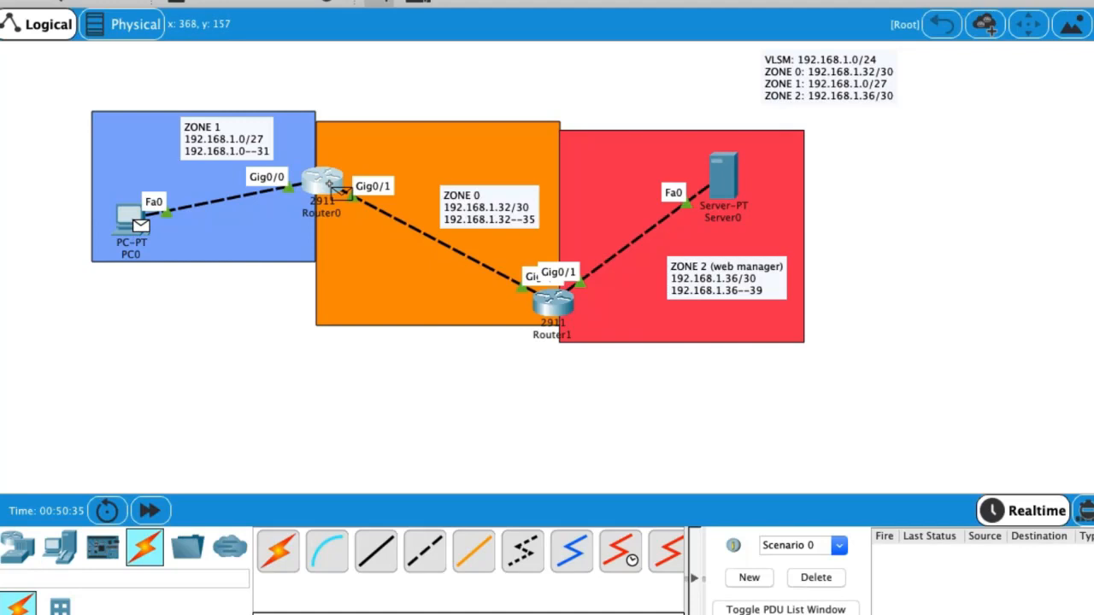
click(335, 188)
click(323, 181)
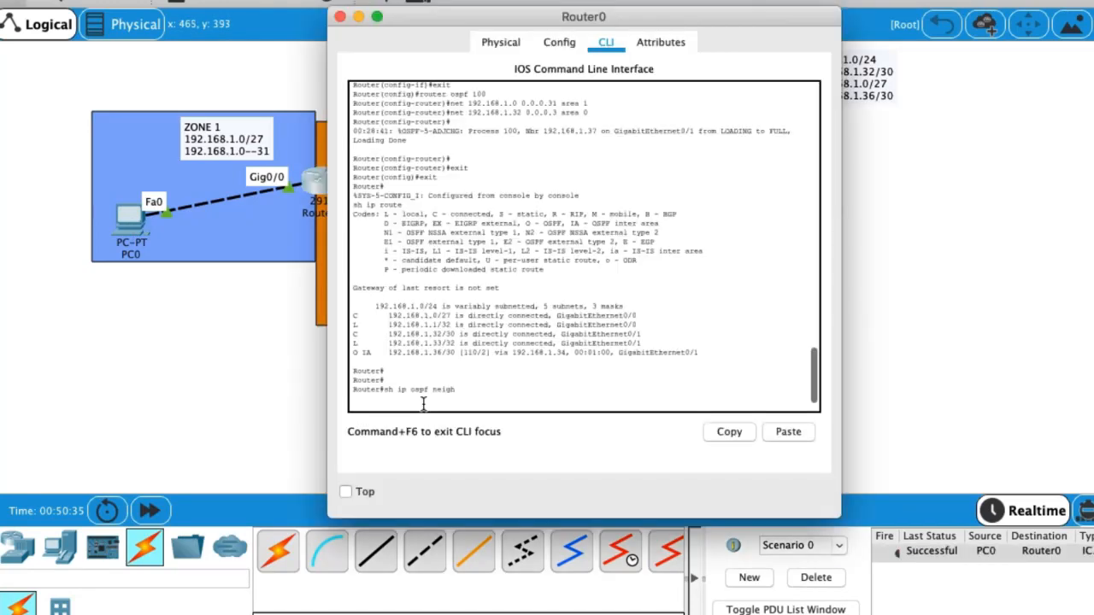
click(339, 16)
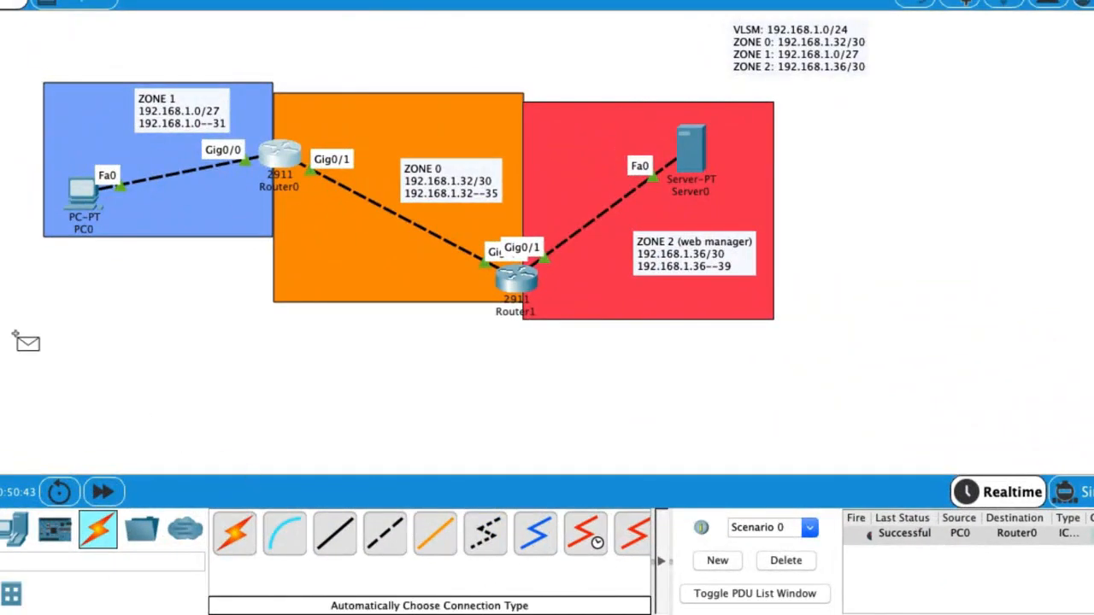
click(90, 203)
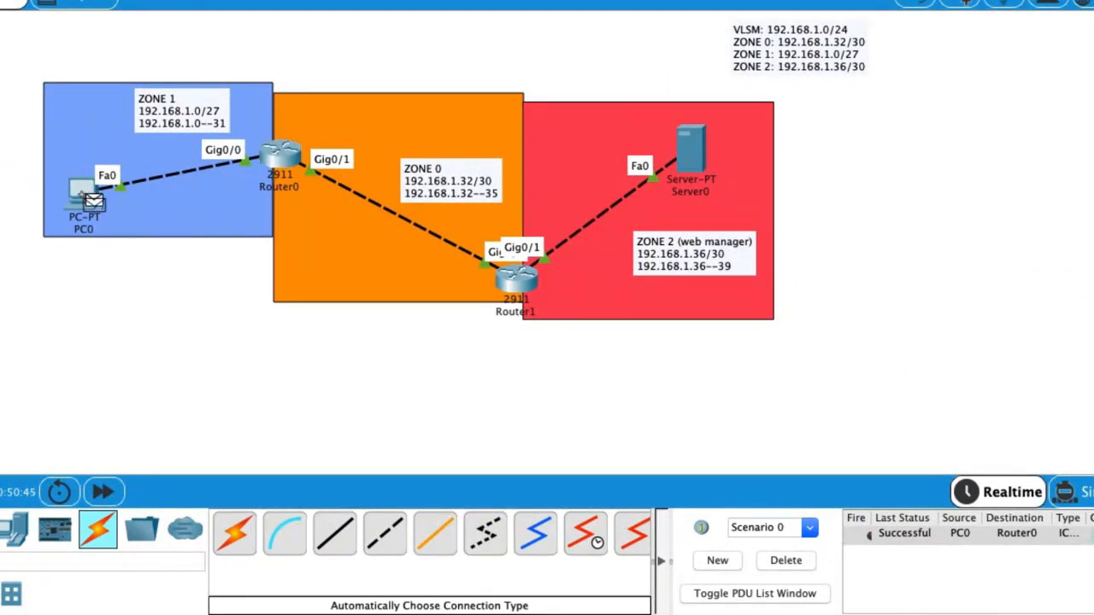
click(519, 279)
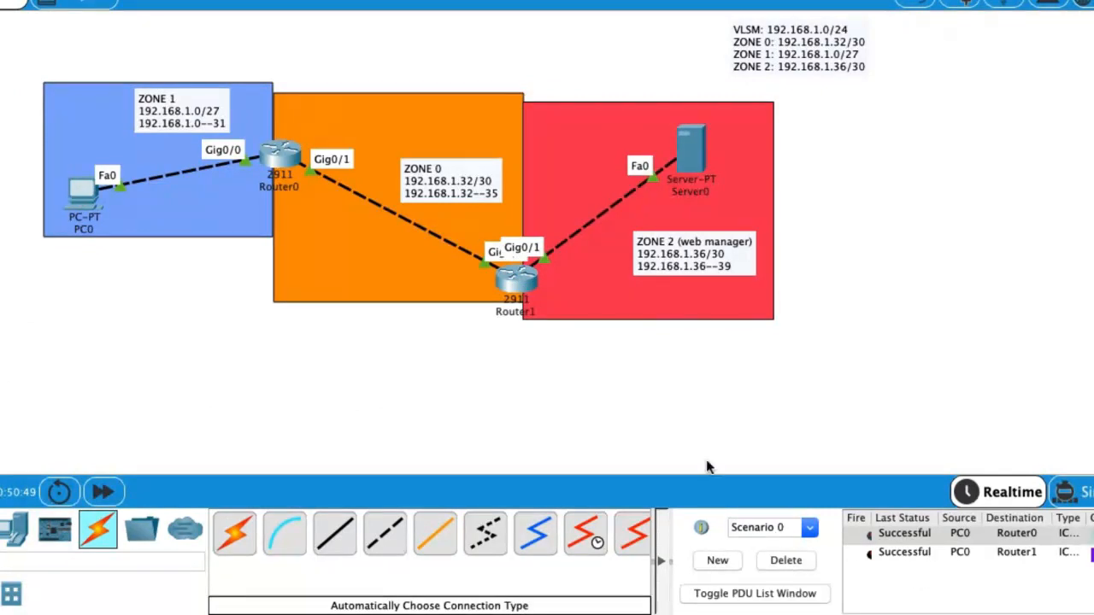
Send a simple PDU from PC0 to Server0, fire it again, and delete the test scenario
key(p)
click(82, 193)
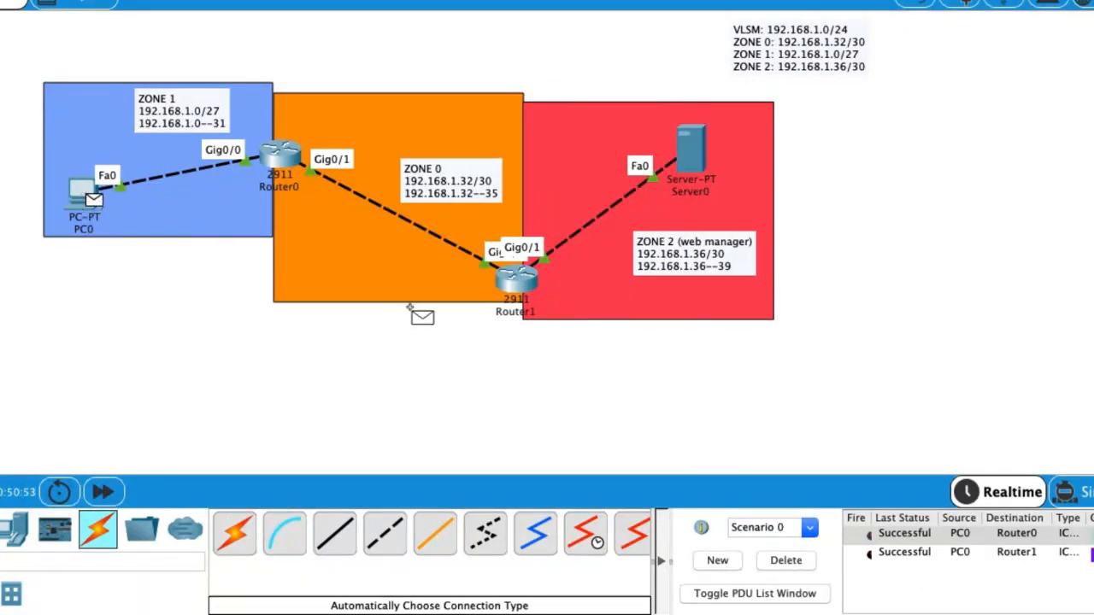
click(692, 151)
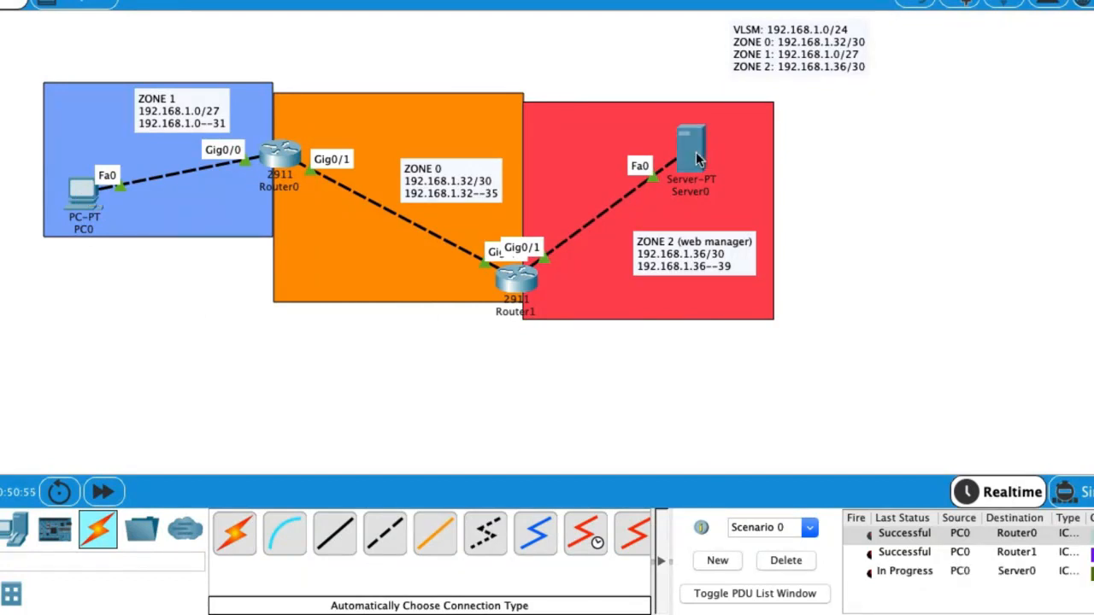
double_click(870, 575)
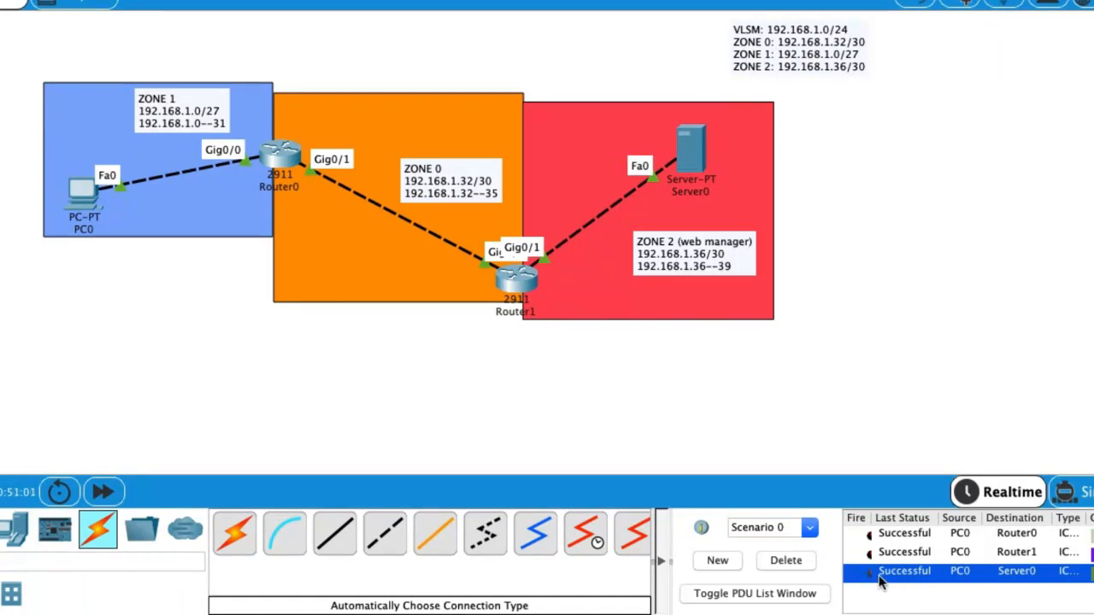
click(797, 563)
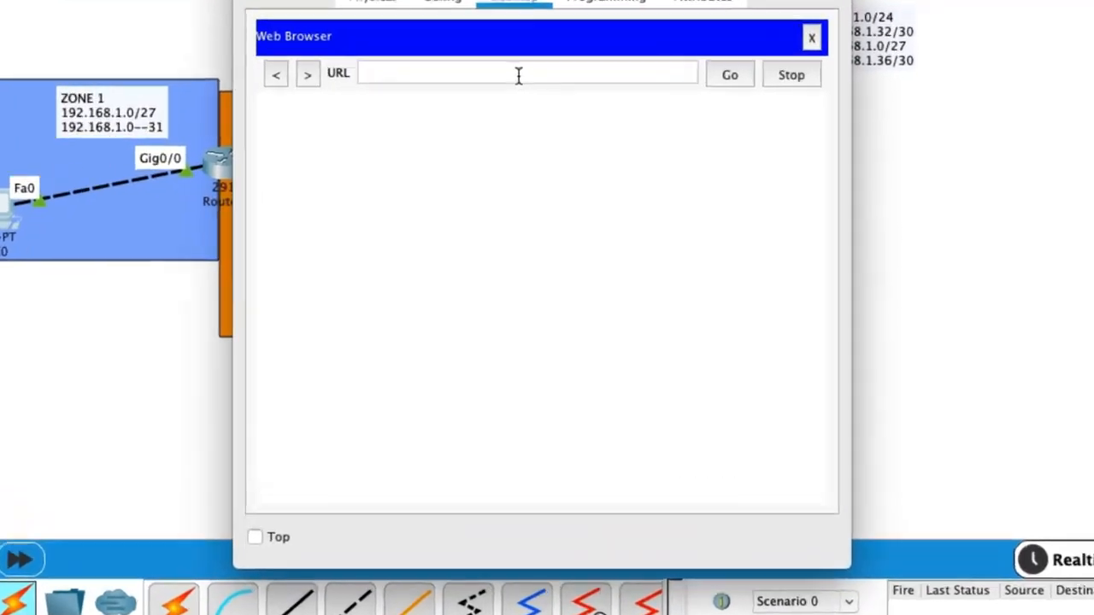
Load cisco.com in PC0's web browser to test the DNS and web service
click(528, 76)
text(cisco.com)
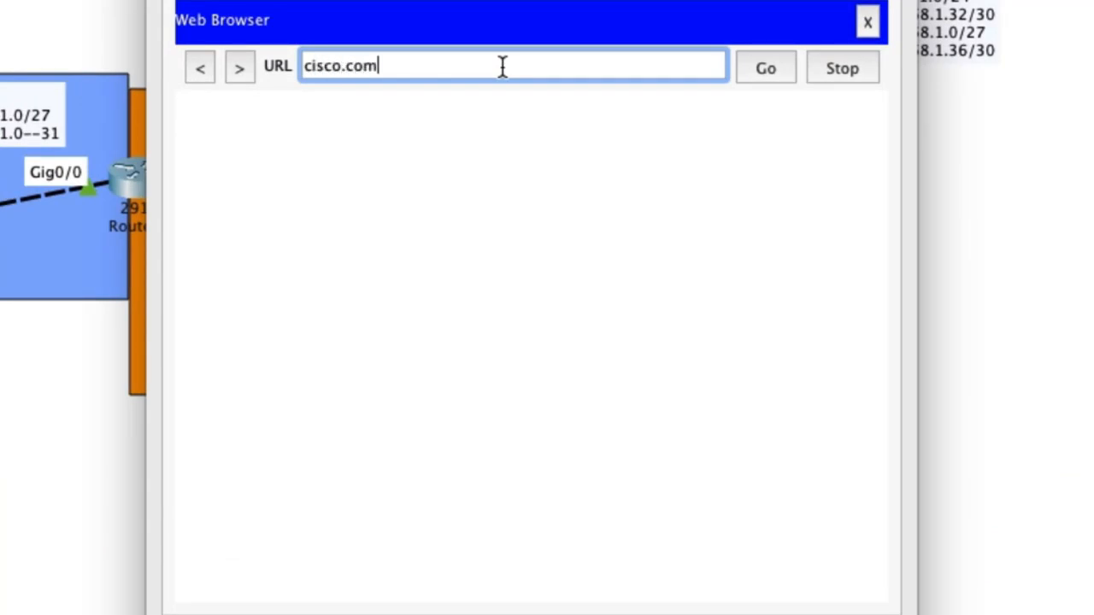
click(761, 73)
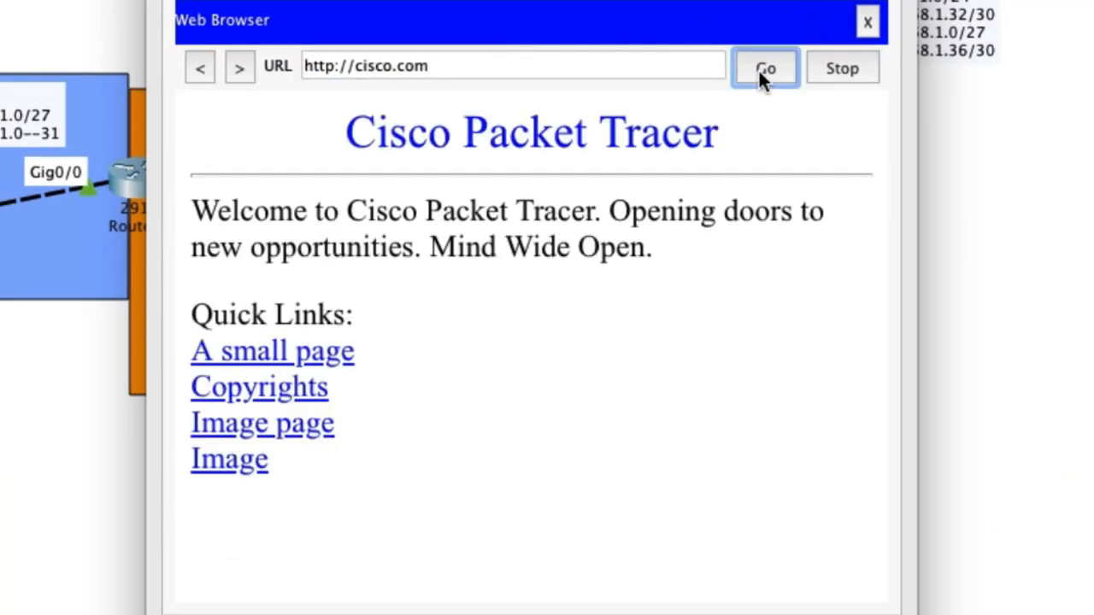